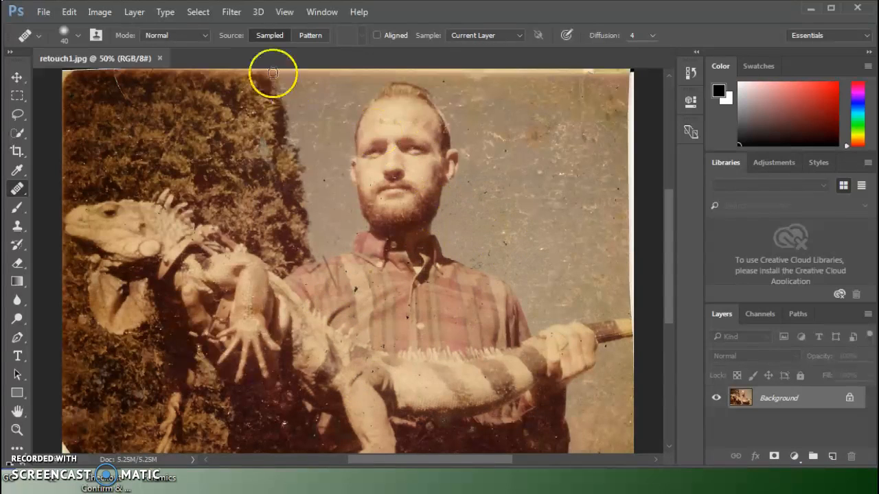
Try a Levels adjustment on the Background photo, raising the Red channel's black input level to 27
click(99, 12)
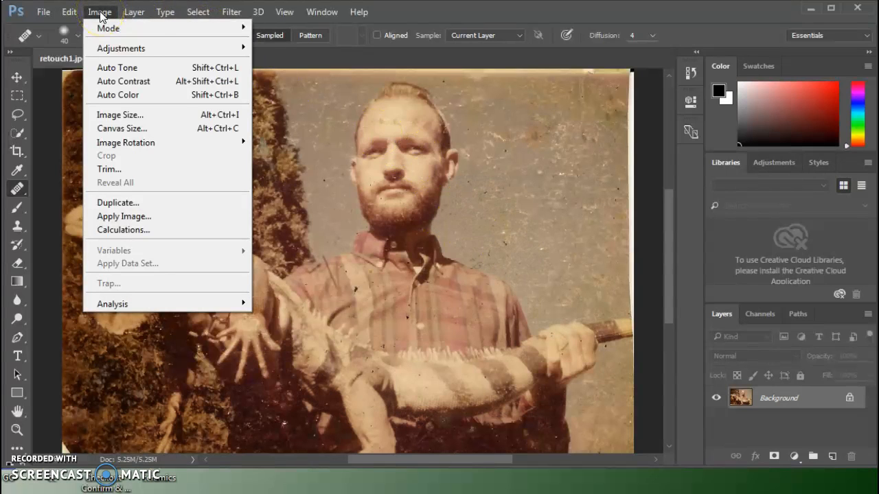
mouse_move(118, 48)
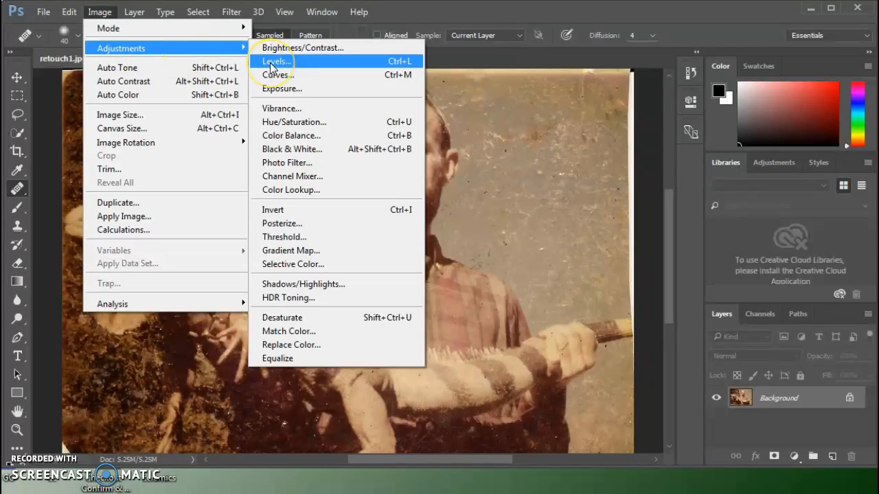
click(294, 62)
drag(392, 77, 666, 44)
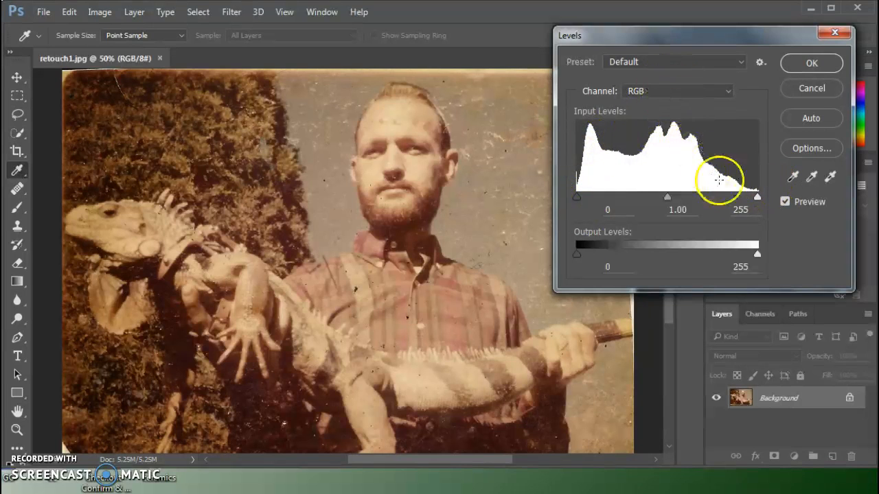
click(652, 91)
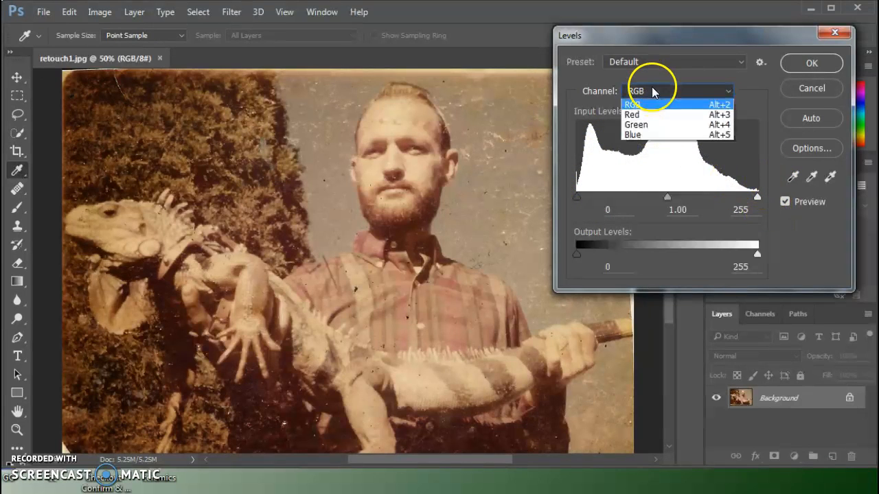
click(649, 115)
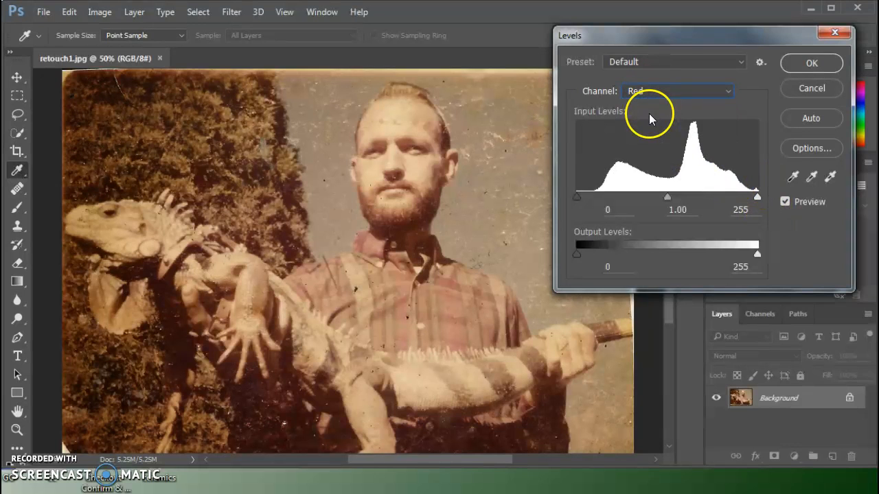
drag(577, 197, 595, 205)
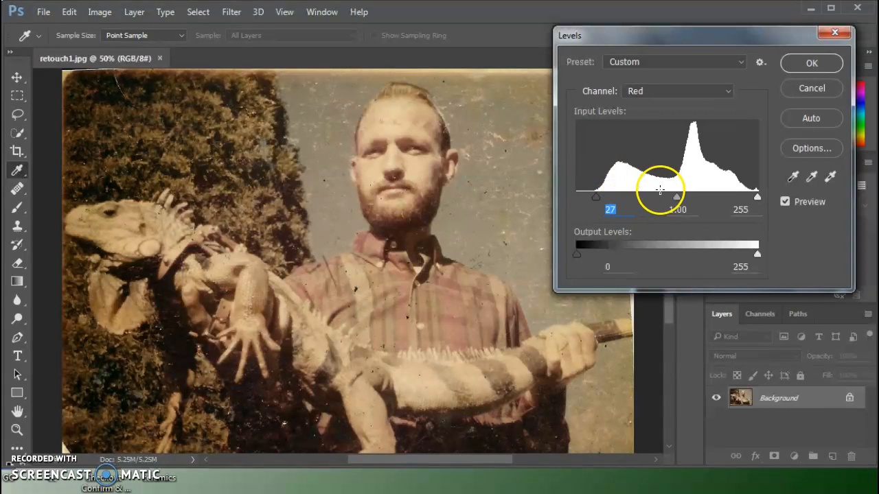
Try lowering the white input levels of the Green channel and the Blue channel, the latter to 164, and discard the Levels adjustment
click(653, 90)
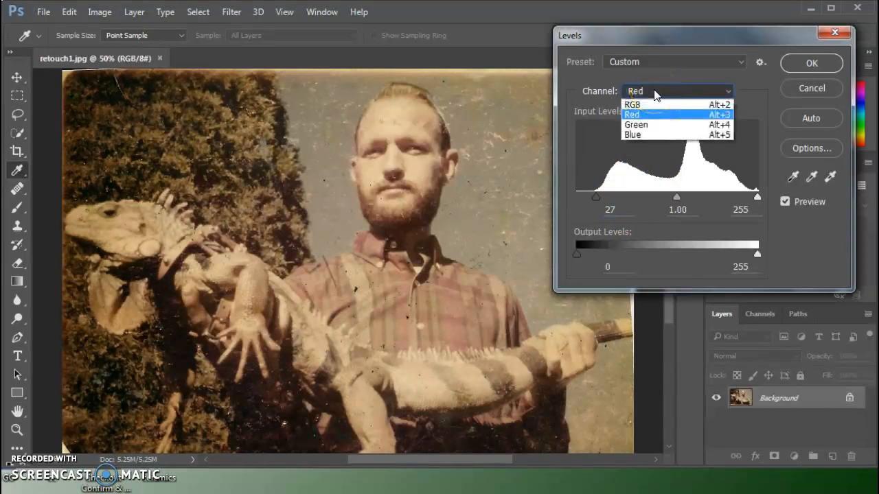
click(653, 121)
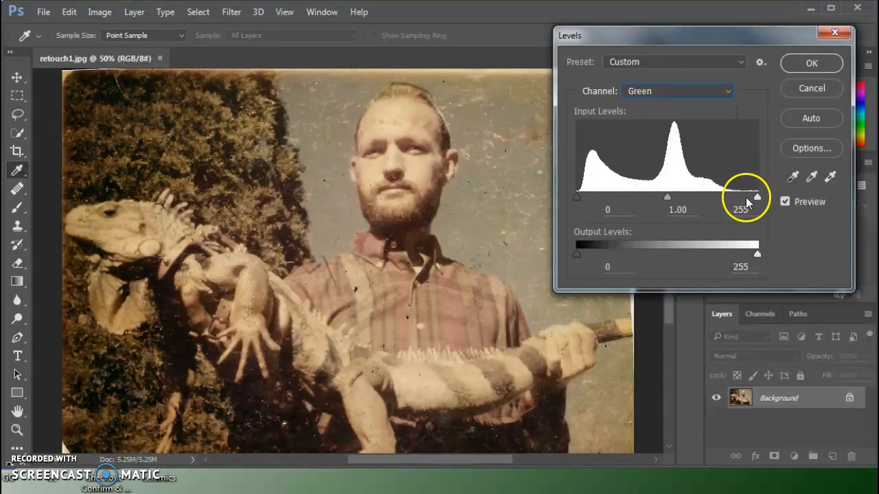
drag(756, 199, 729, 198)
click(656, 94)
click(649, 134)
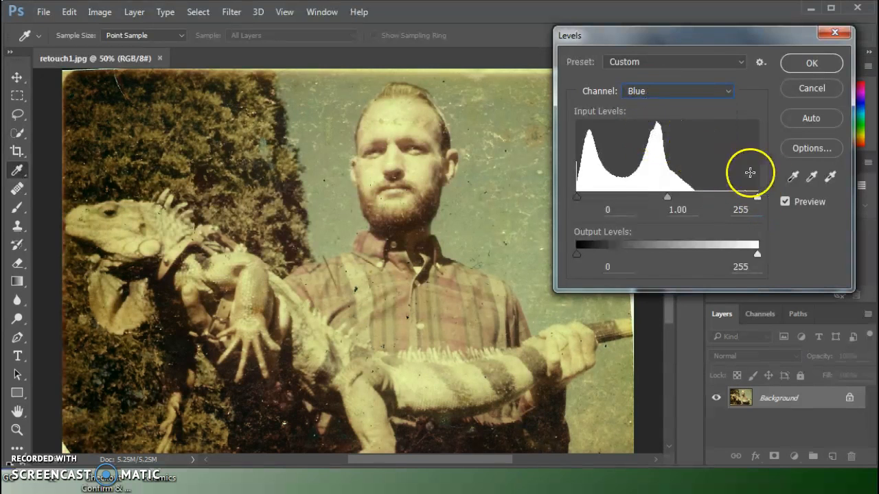
drag(757, 198, 691, 198)
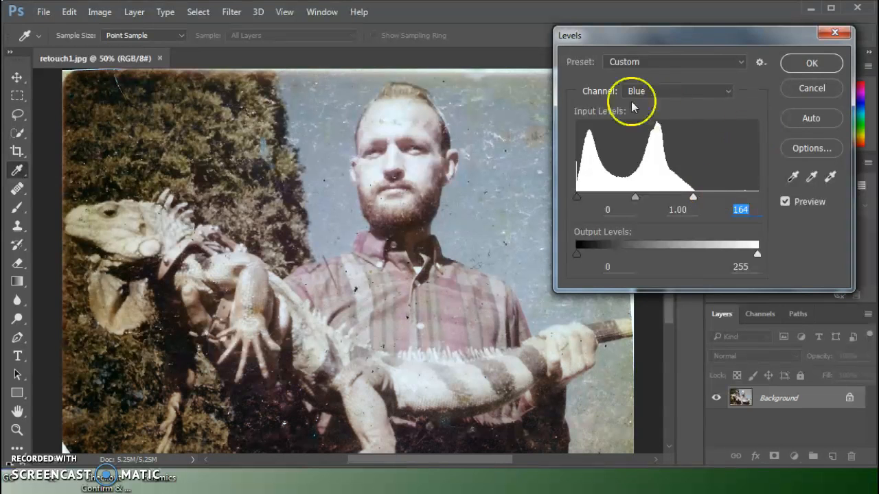
click(797, 92)
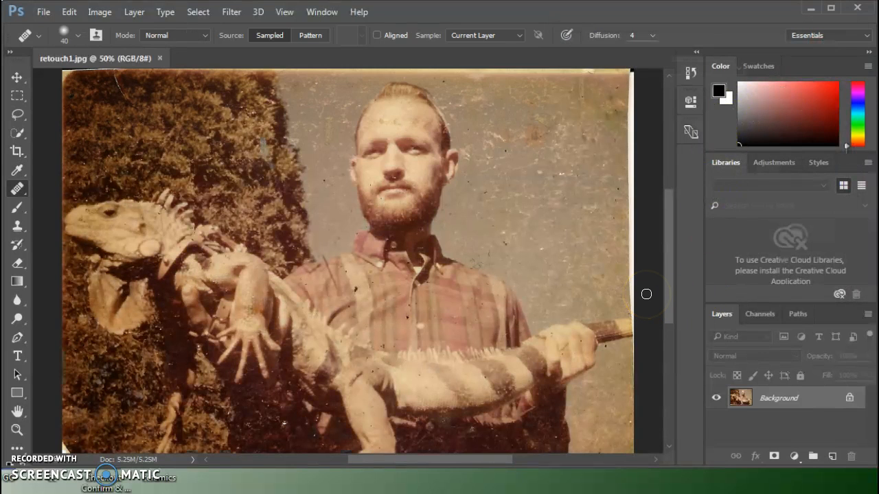
Try a Color Balance adjustment on the photo with midtone levels of +35, +43 and -23
click(100, 13)
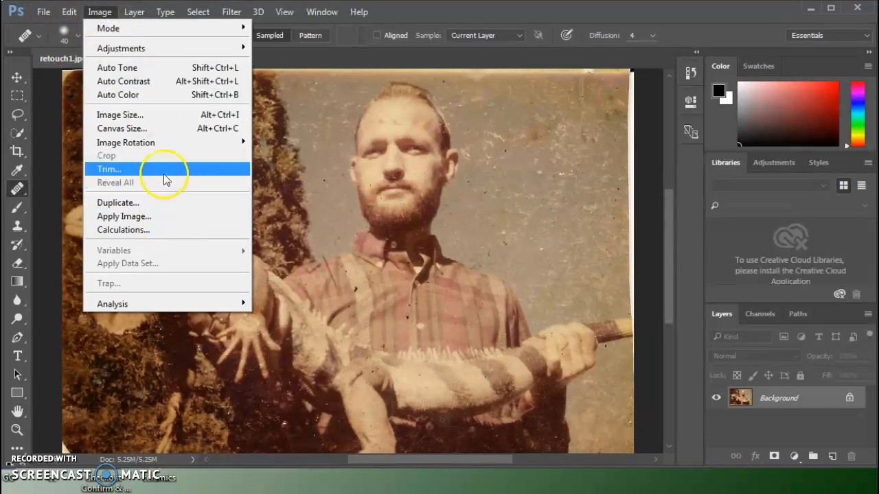
mouse_move(233, 48)
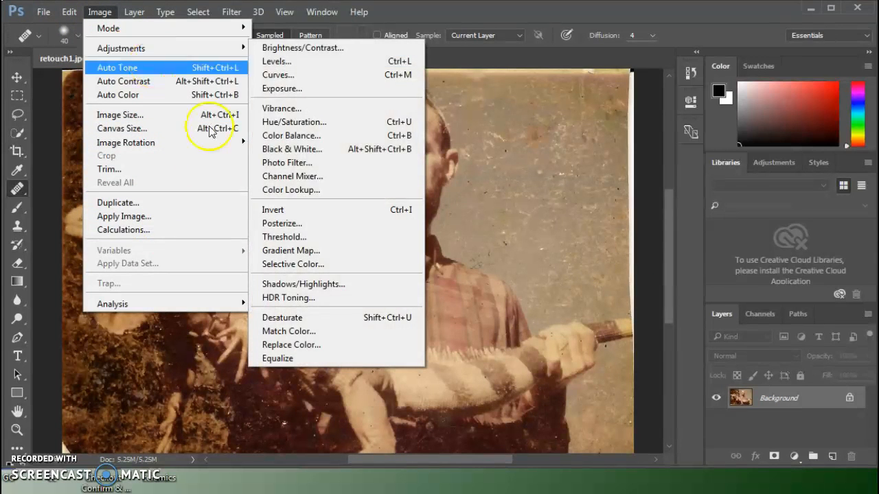
click(294, 135)
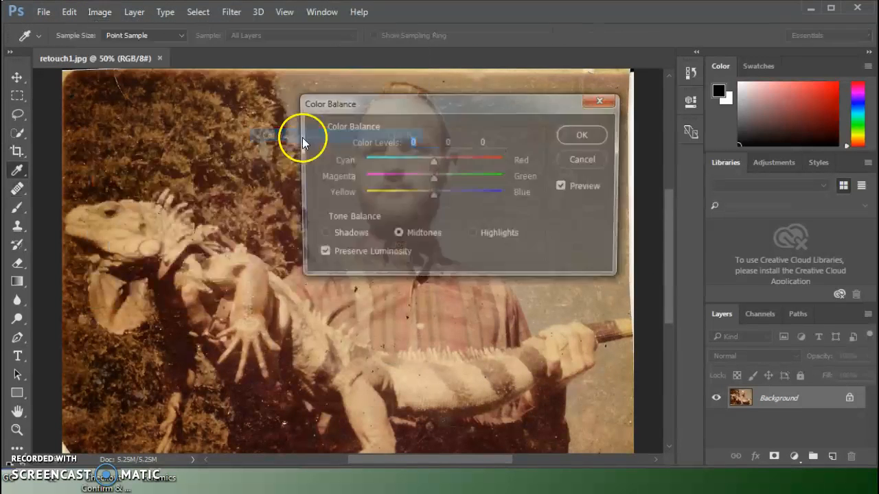
drag(475, 107, 740, 75)
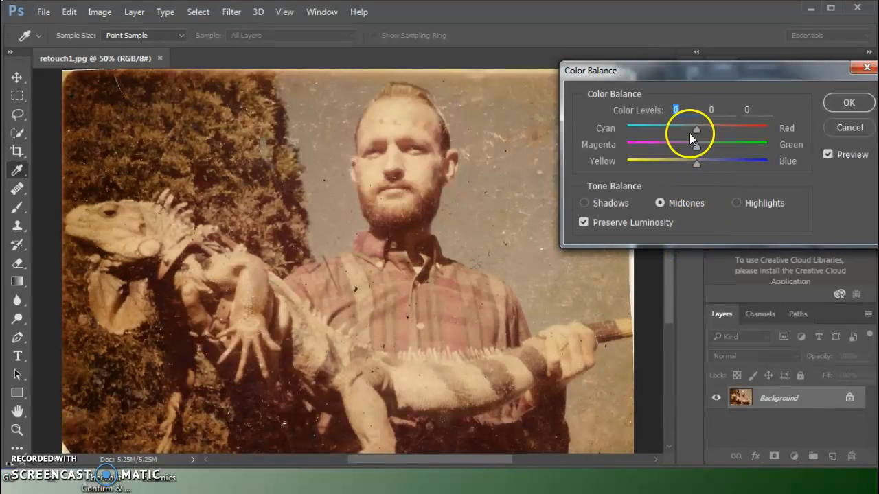
drag(698, 129, 719, 132)
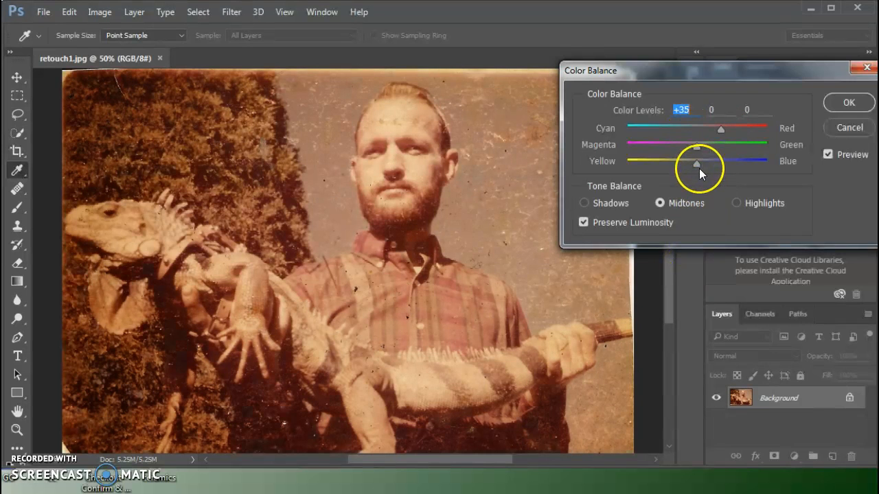
drag(698, 167, 726, 149)
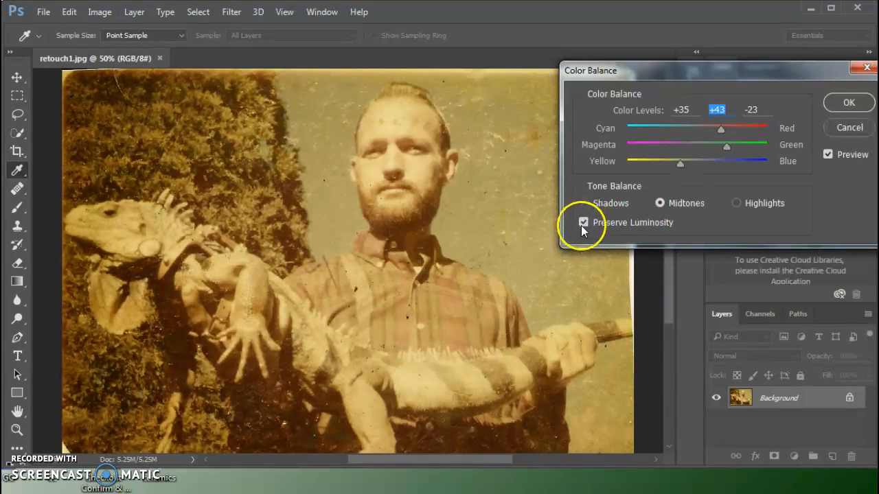
Try shadow color levels of +19, +31 and -29, and discard the Color Balance adjustment
click(585, 204)
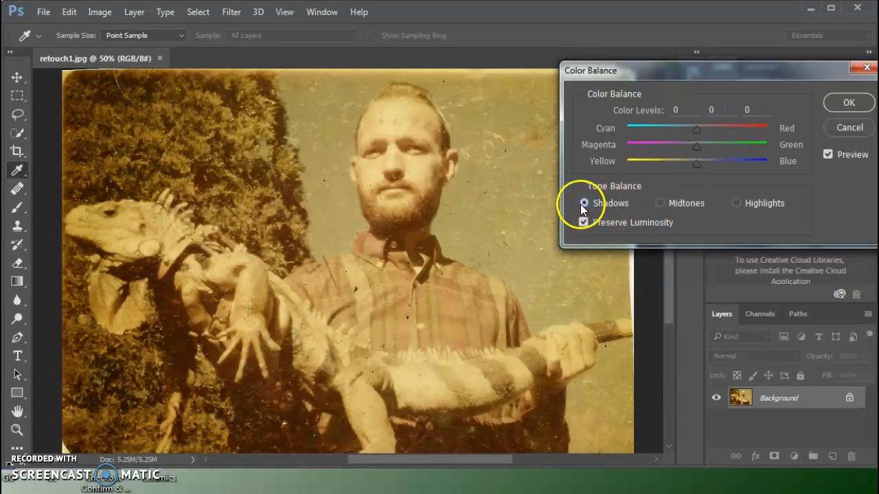
mouse_move(696, 133)
mouse_down()
mouse_move(721, 127)
mouse_move(711, 129)
mouse_up()
drag(697, 163, 719, 149)
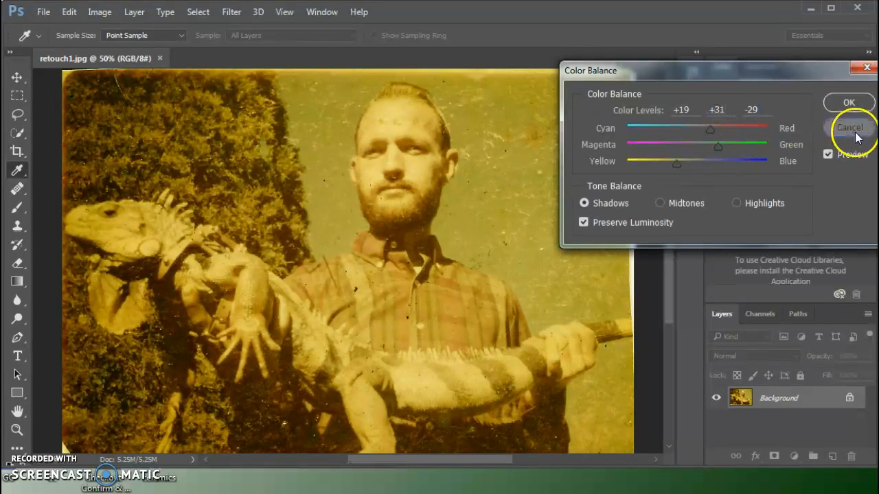
click(850, 128)
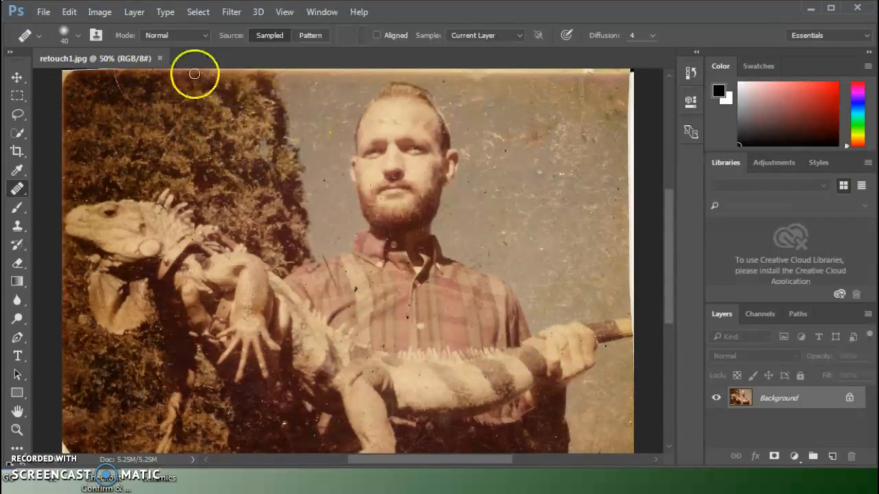
click(101, 12)
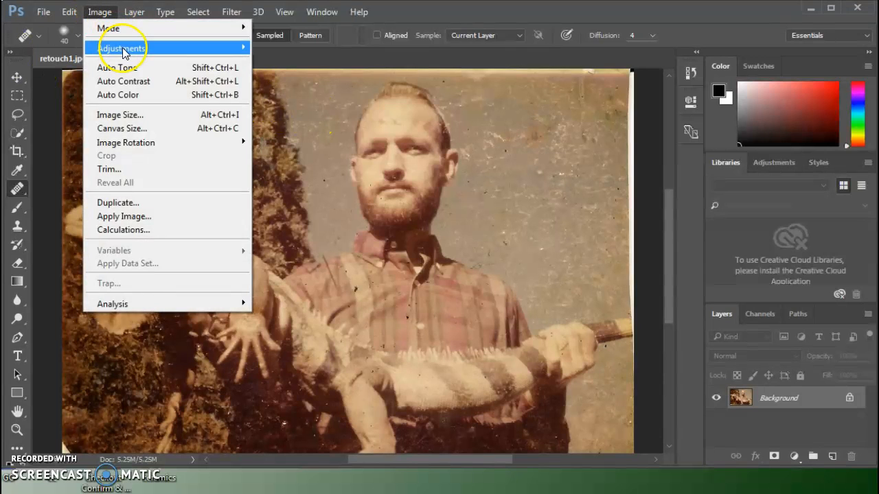
mouse_move(117, 48)
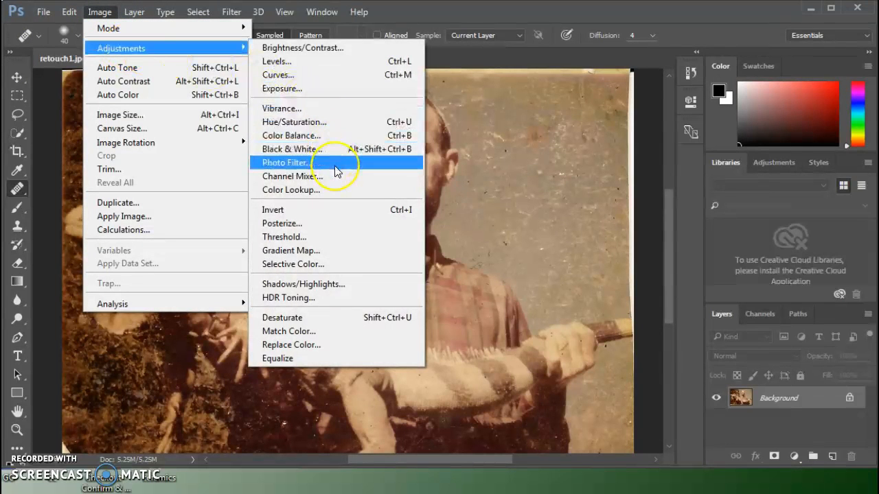
click(273, 75)
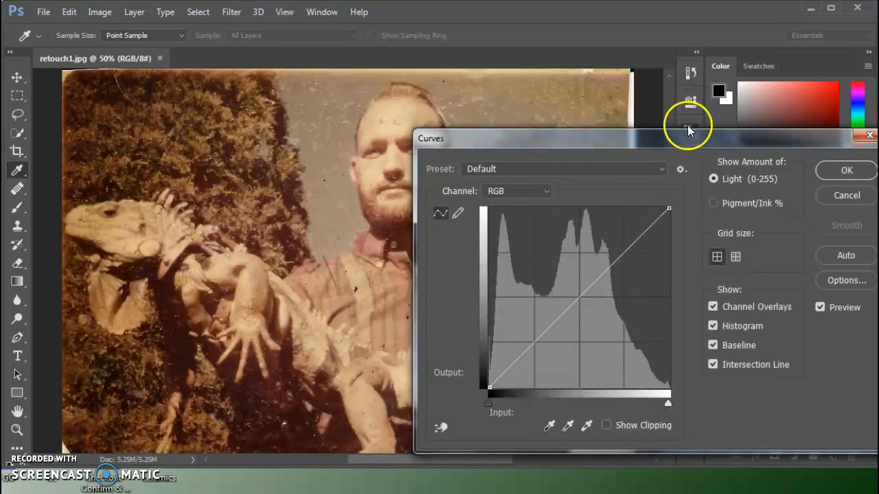
drag(714, 141, 547, 51)
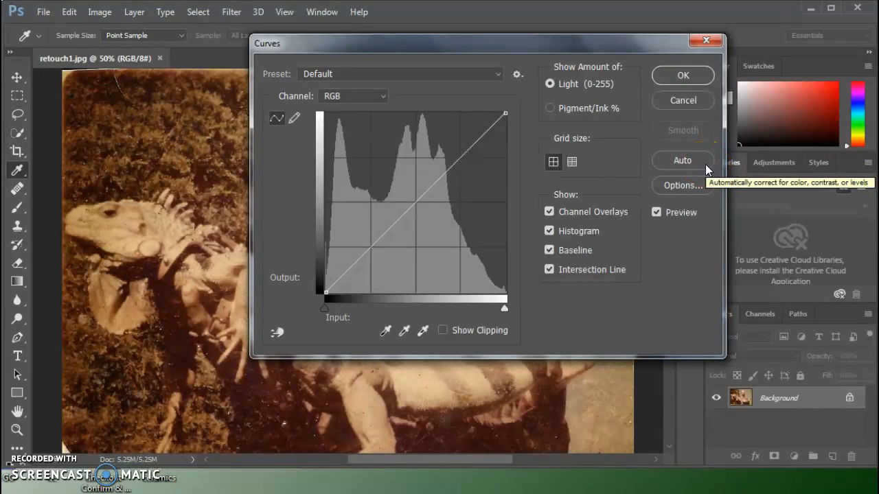
click(680, 101)
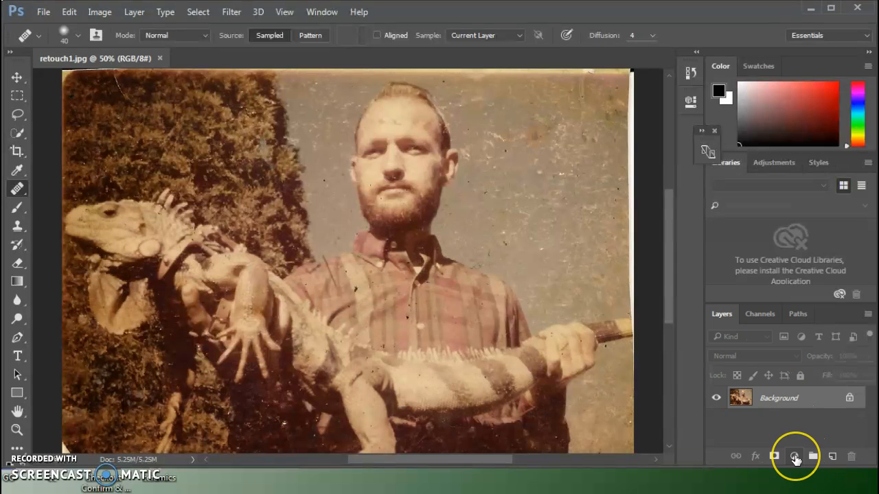
Add a Curves adjustment layer above the Background and move the Red channel's black point inward to where its histogram begins
click(795, 457)
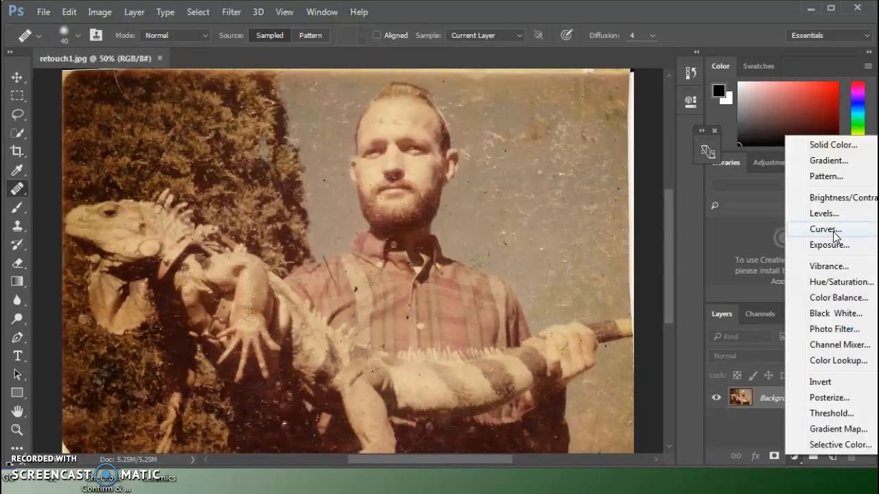
click(824, 229)
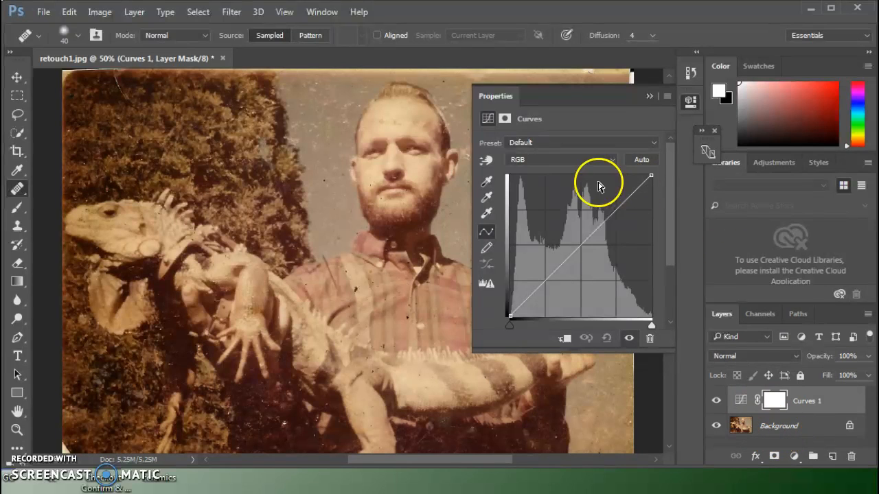
click(555, 161)
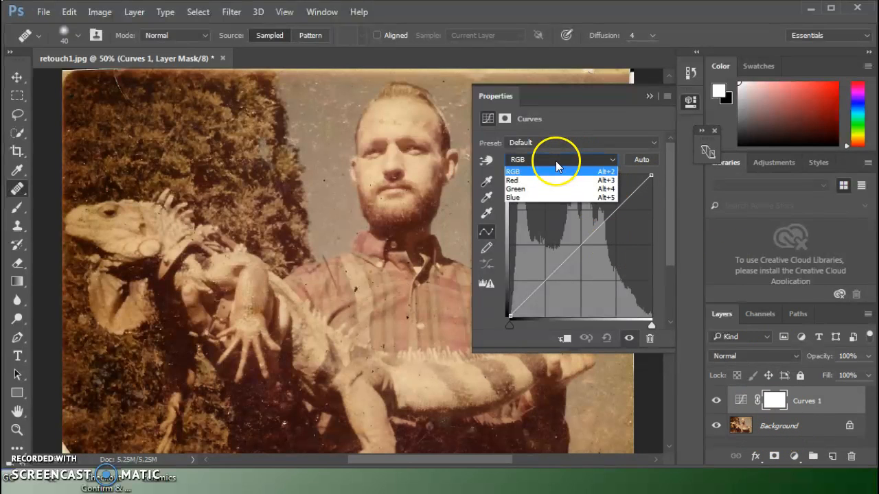
click(547, 180)
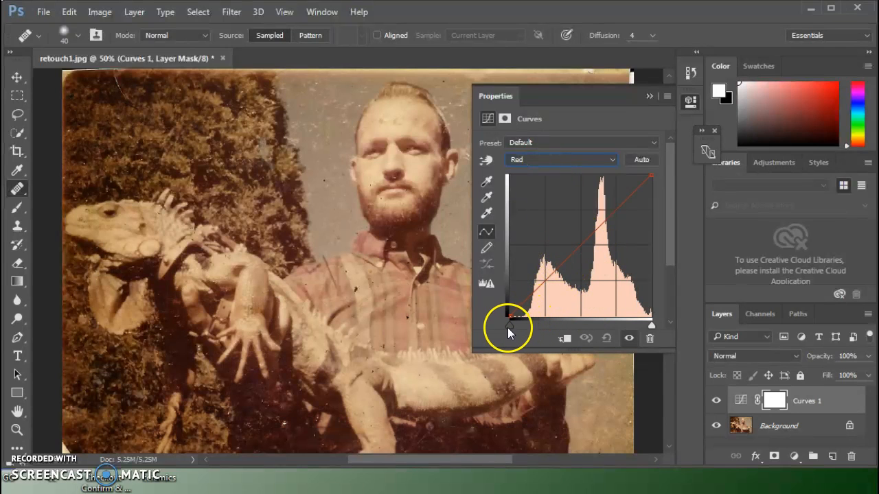
drag(508, 329, 524, 330)
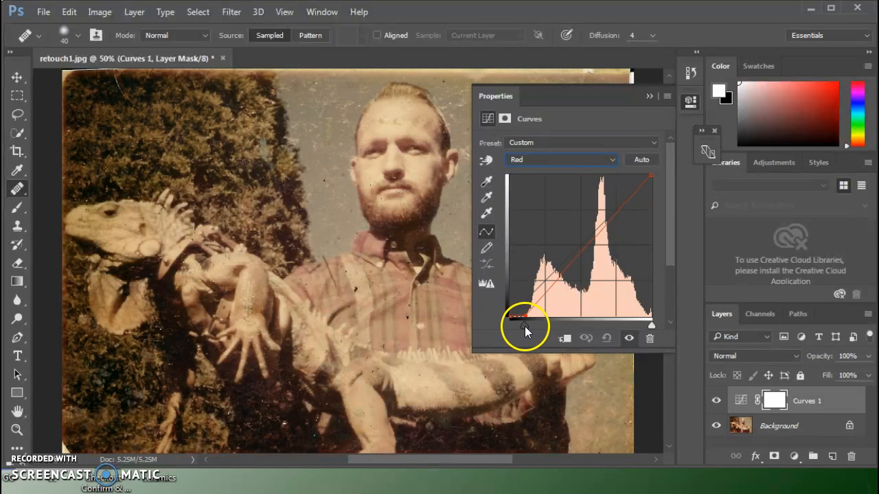
Bend the Red channel curve downward with a single point in the darker tones to reduce the red cast
drag(593, 240, 585, 267)
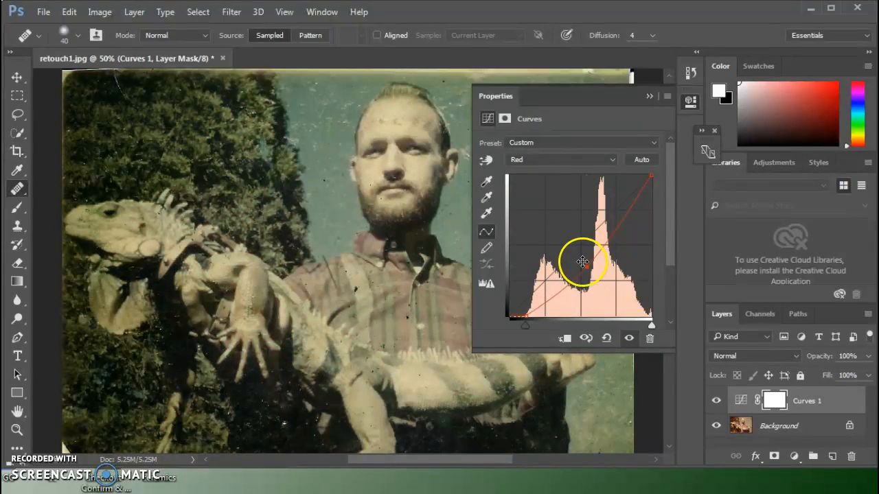
drag(583, 267, 577, 265)
drag(559, 296, 552, 304)
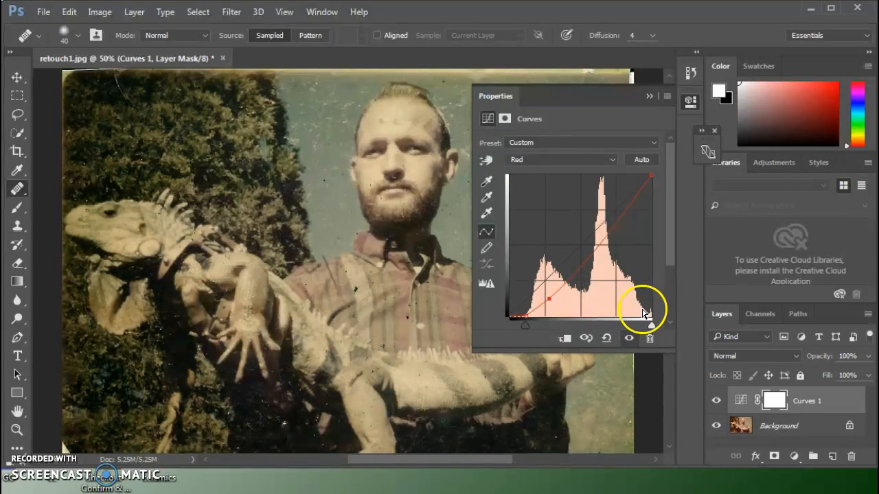
Move the Green channel's white point inward to where its histogram ends in the Curves adjustment layer
click(558, 161)
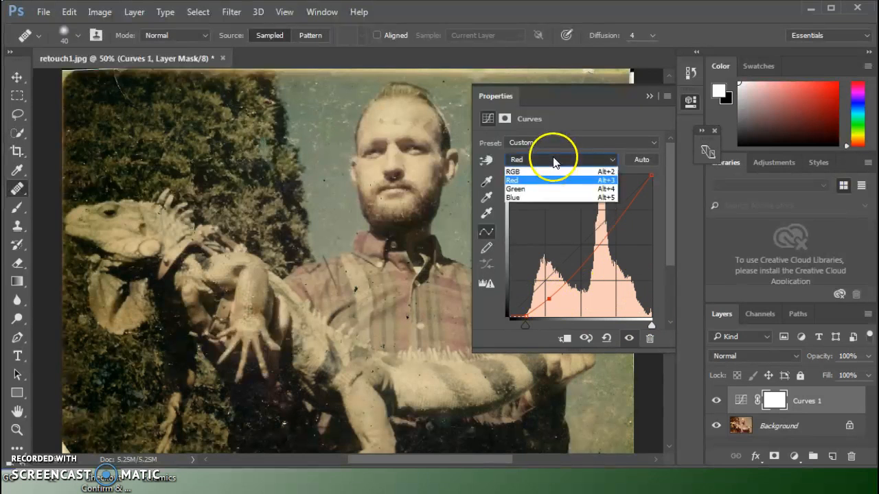
click(549, 190)
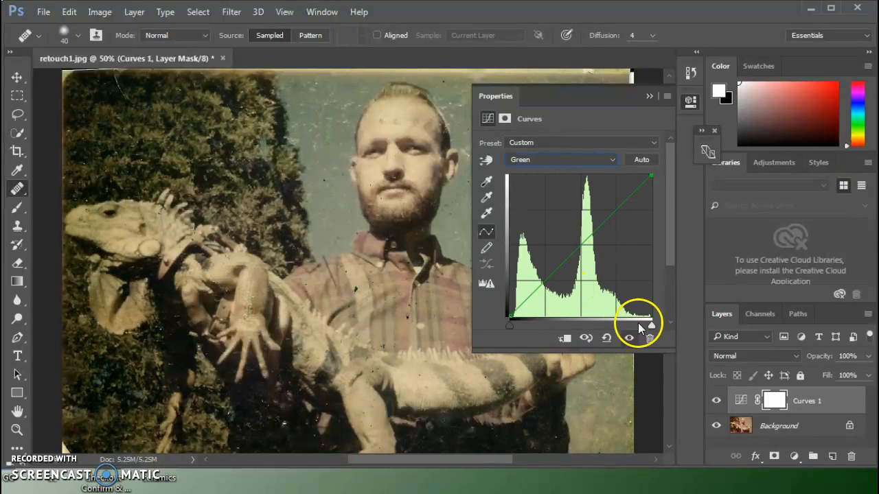
drag(651, 326, 630, 324)
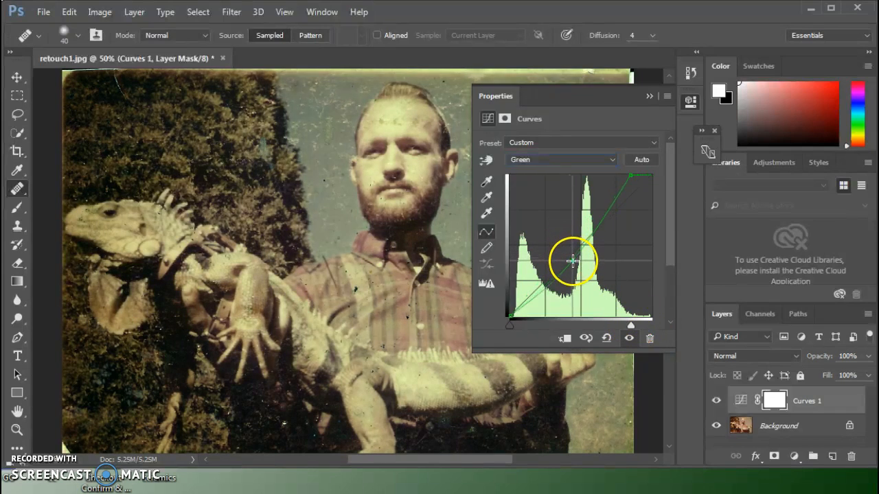
Bend the Green channel curve downward with a single midtone point and return its white point to the far end
drag(570, 261, 591, 246)
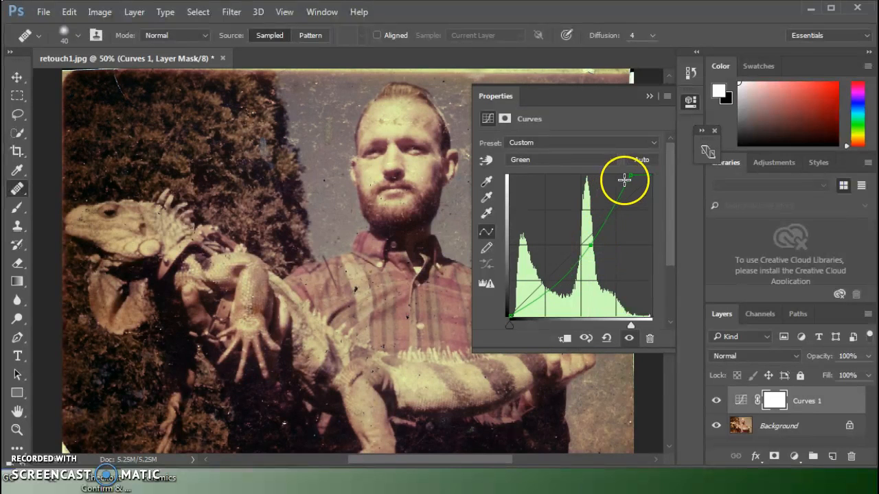
drag(629, 177, 652, 174)
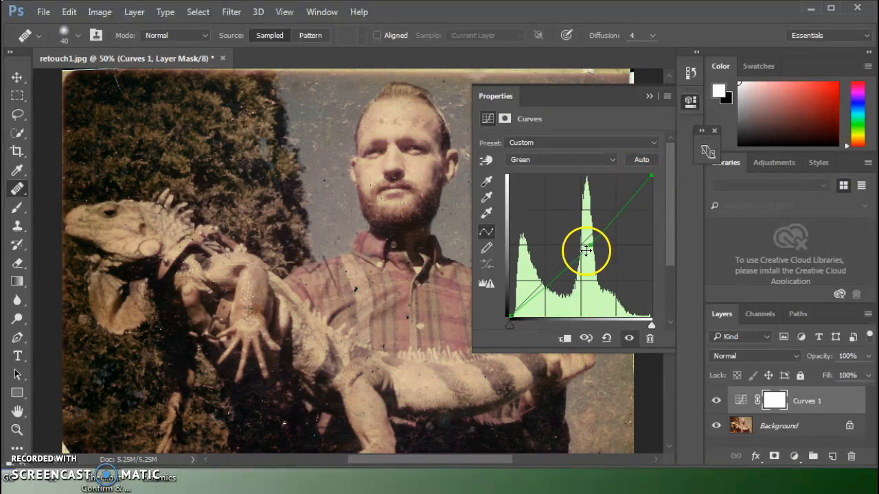
drag(592, 243, 582, 260)
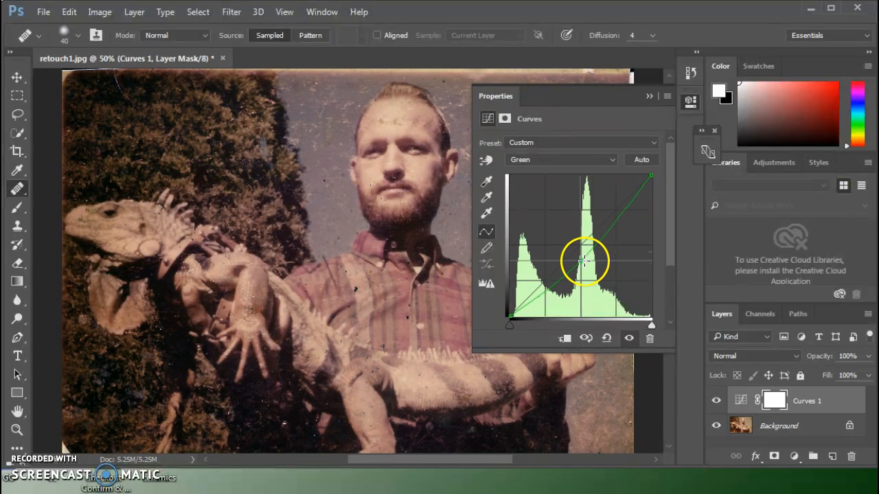
Bend the Blue channel curve downward with a single midtone point and compare the photo with the Curves 1 layer hidden and shown
click(567, 160)
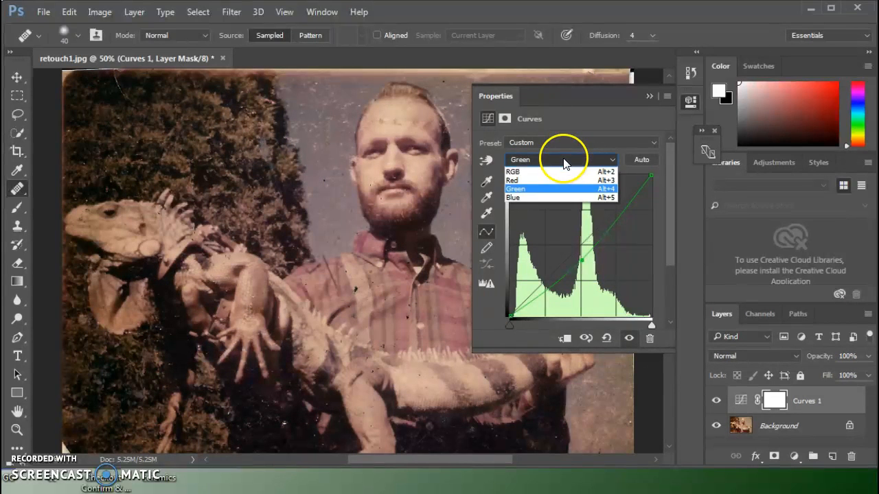
click(550, 198)
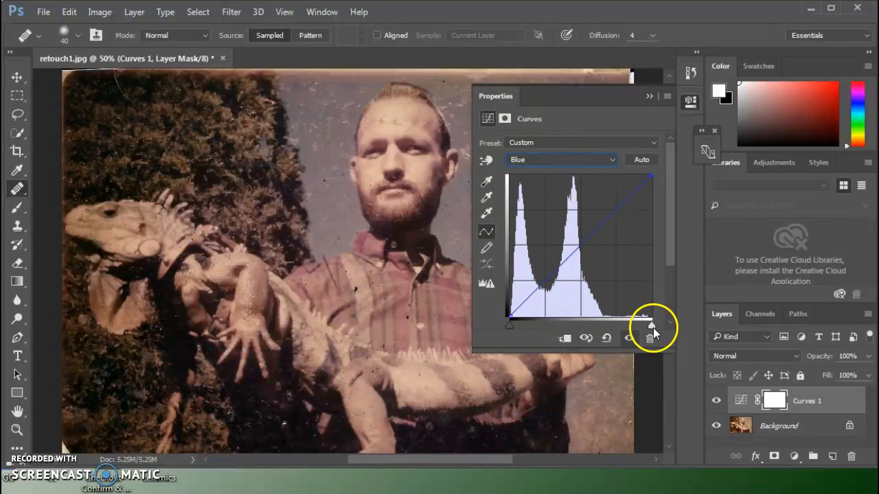
drag(617, 335, 704, 332)
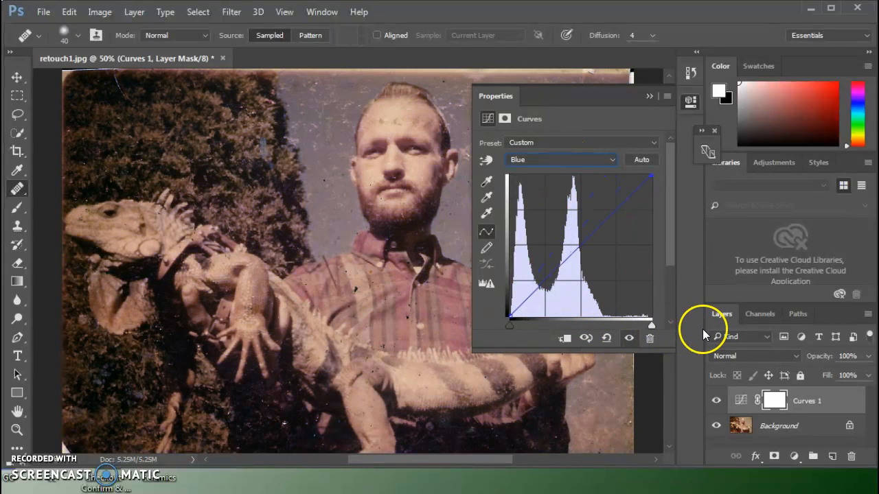
drag(562, 256, 594, 253)
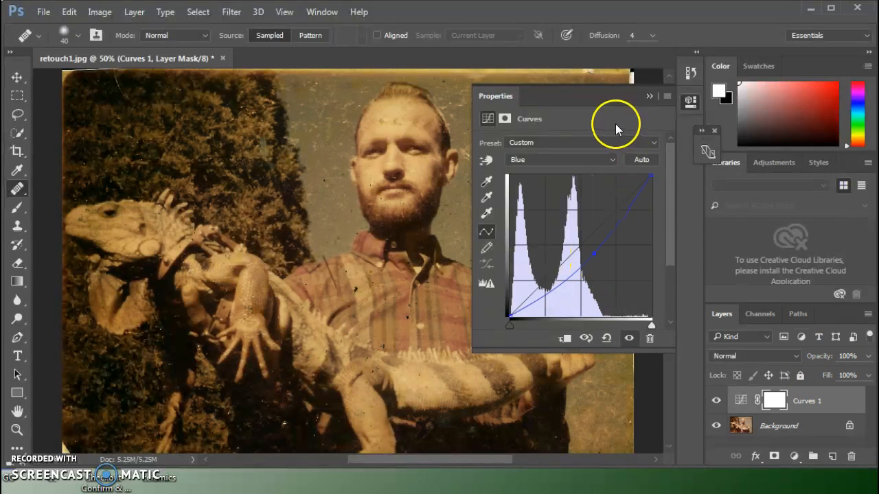
click(711, 400)
click(712, 401)
click(711, 401)
click(712, 401)
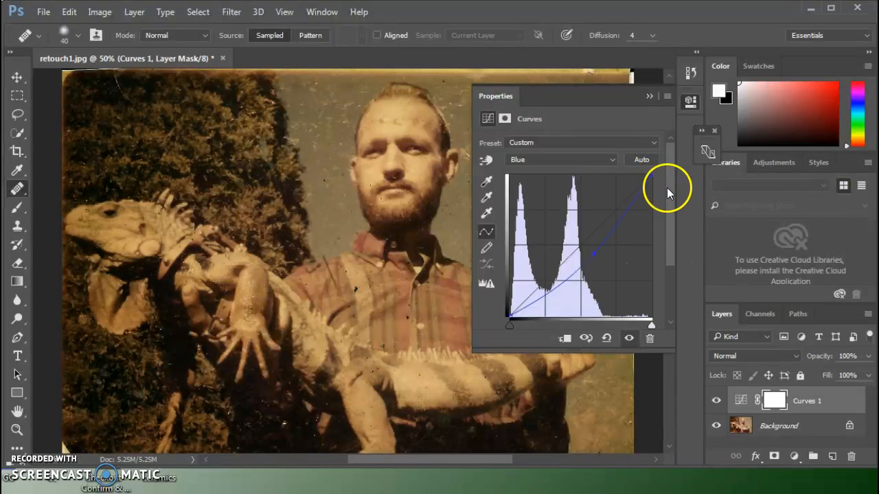
Move the Blue channel's white point slightly inward and pull the curve's midtone point further down
mouse_move(652, 326)
mouse_down()
mouse_move(624, 333)
mouse_move(623, 343)
mouse_move(645, 330)
mouse_up()
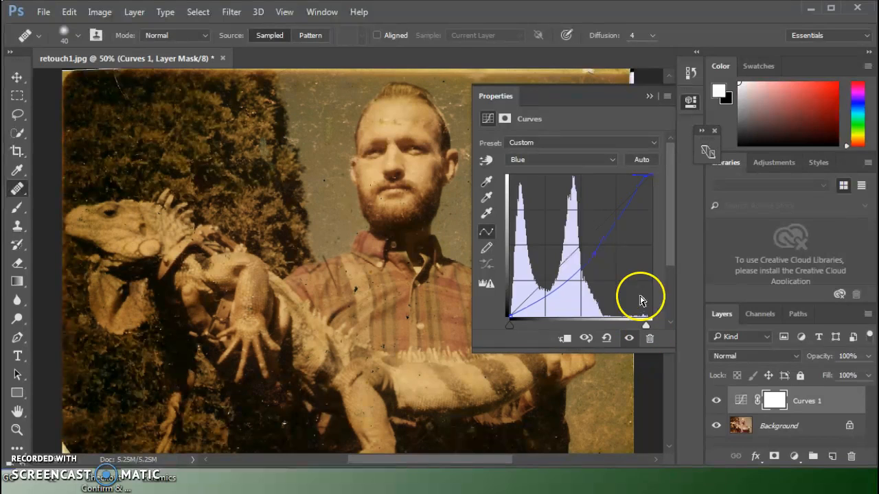
drag(592, 256, 586, 273)
Try an extreme Blue curve with highlights pulled far down and shadows pushed far up, and undo both added points
drag(609, 246, 607, 295)
drag(545, 271, 546, 190)
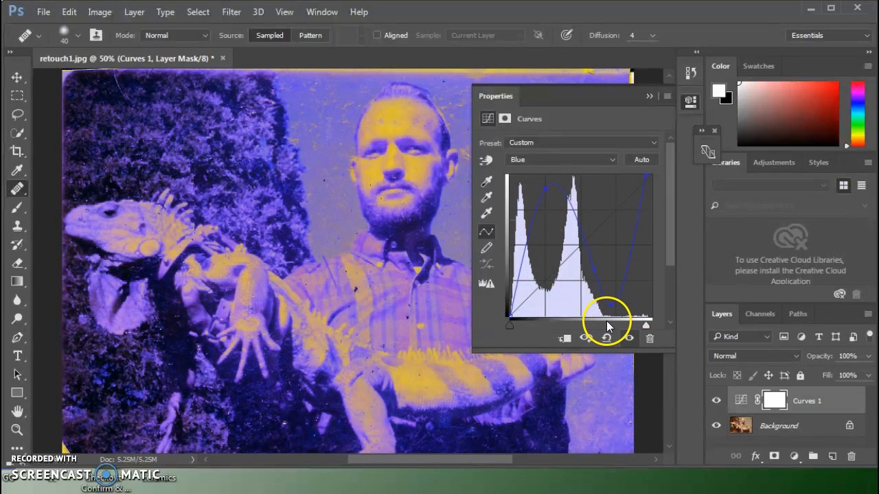
key(ctrl+z)
key(ctrl+z)
key(ctrl+z)
key(ctrl+z)
key(ctrl+z)
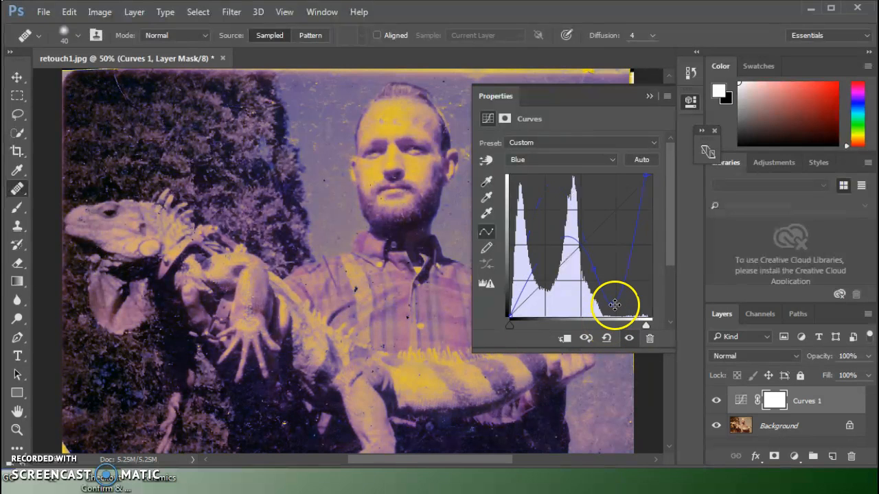
key(ctrl+alt+z)
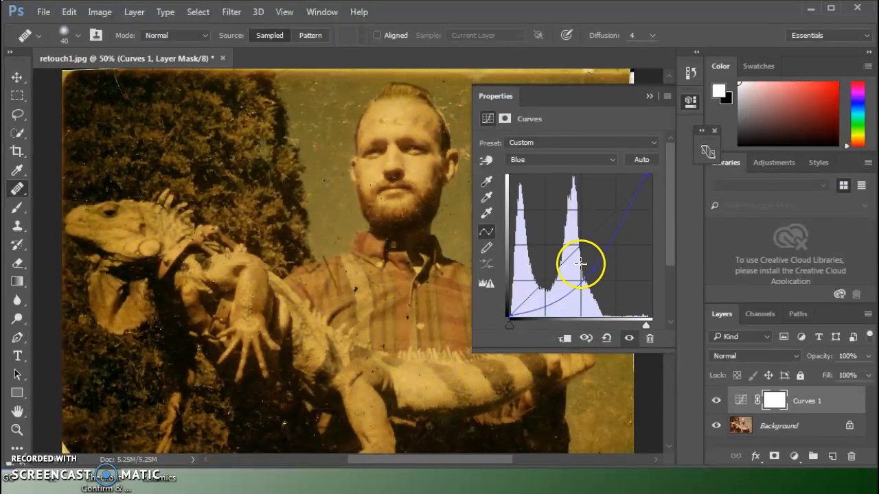
Nudge the Blue curve's midtone point toward the highlights and pull the Green curve's midtone point further down, keeping Green's white point at the end
drag(588, 265, 598, 258)
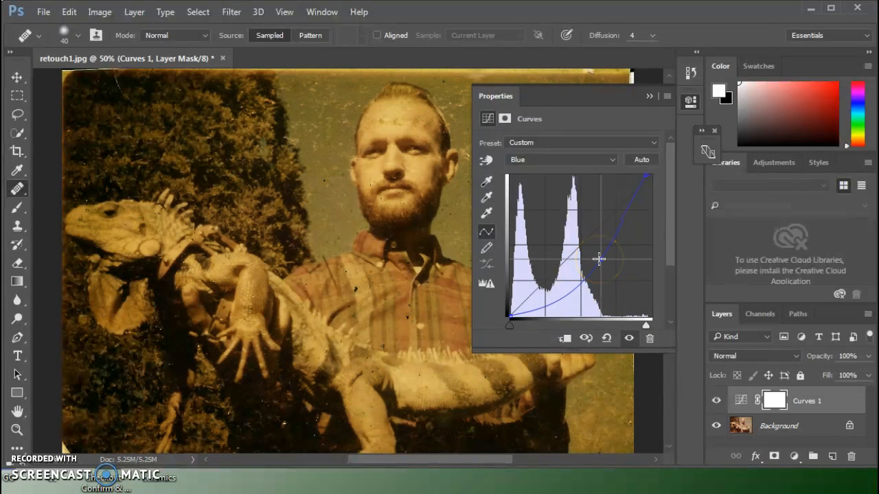
click(569, 160)
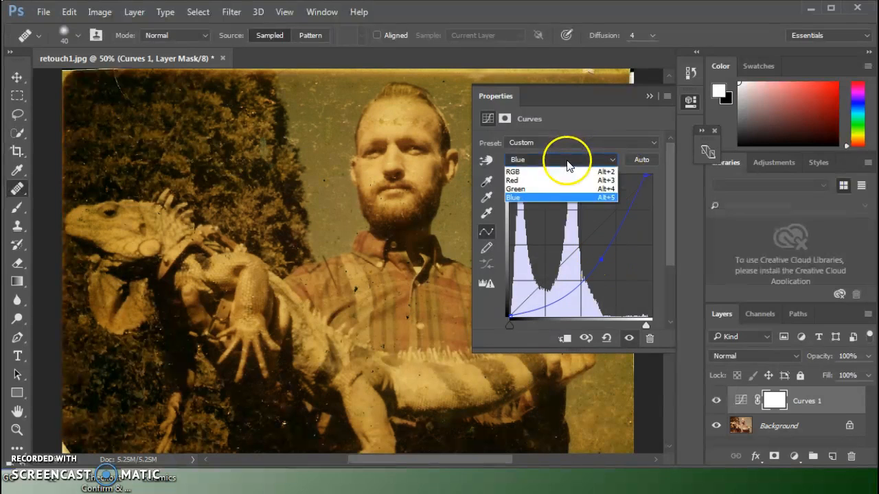
click(561, 189)
drag(569, 257, 587, 269)
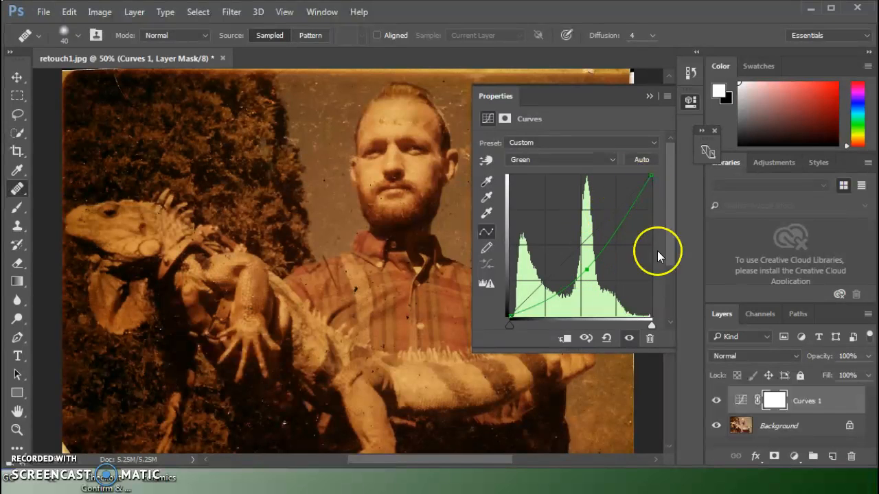
drag(650, 328, 675, 322)
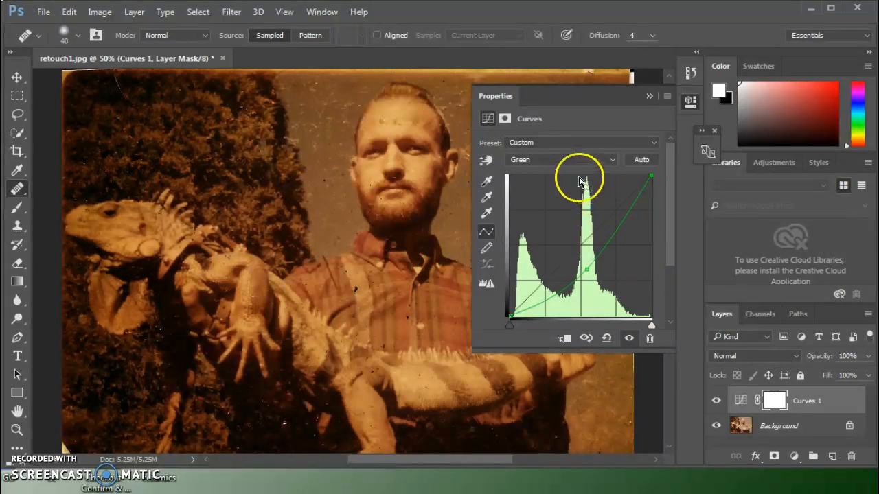
Return the Blue channel's white point to the end and shape an S-curve with a lowered shadow point and a raised highlight point
click(547, 158)
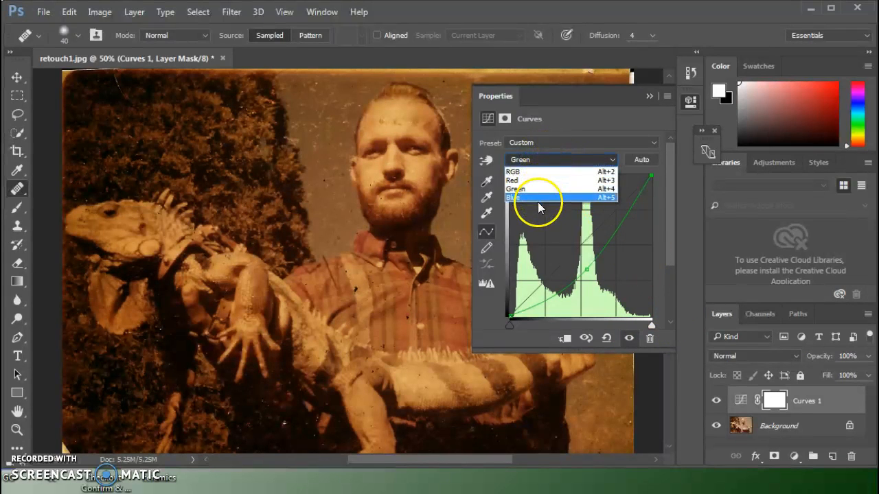
click(555, 197)
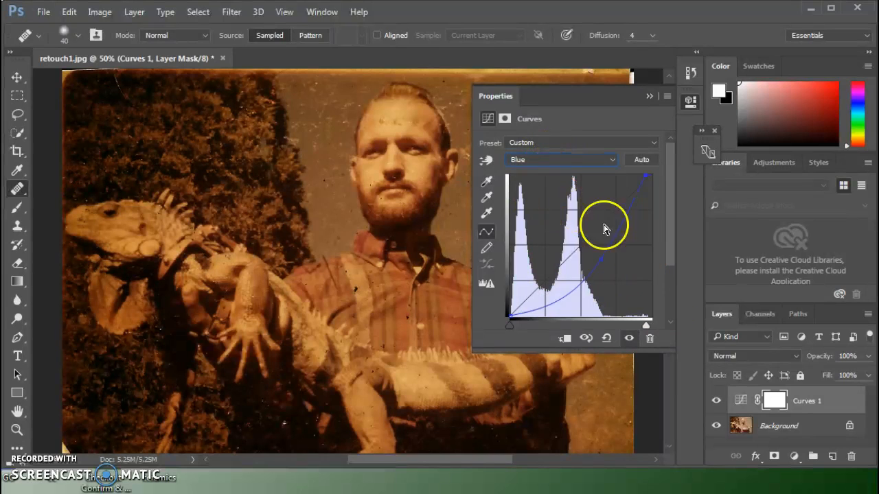
drag(646, 326, 669, 335)
drag(593, 259, 540, 307)
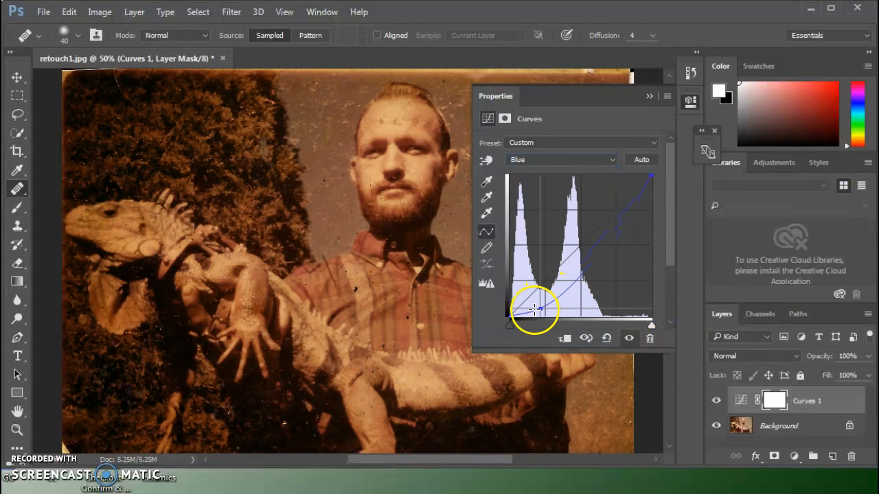
drag(619, 211, 622, 187)
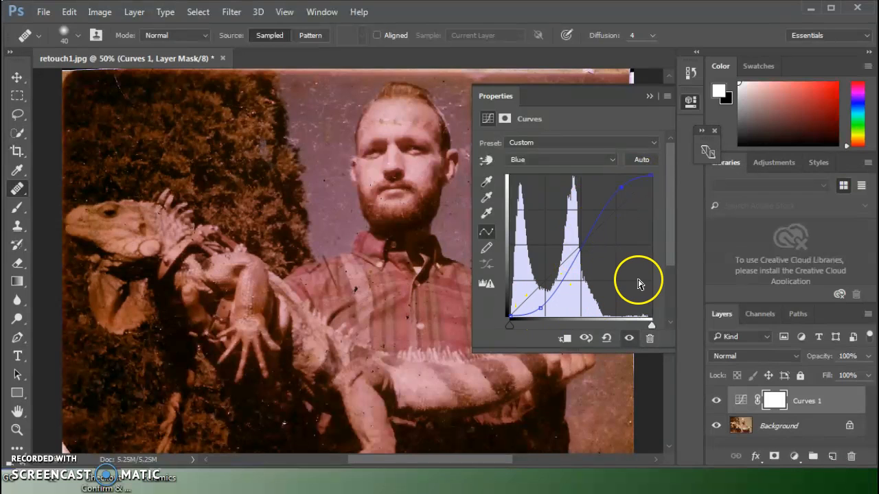
Add a highlight point slightly below the diagonal on the Red channel curve and fine-tune its shadow point
click(567, 162)
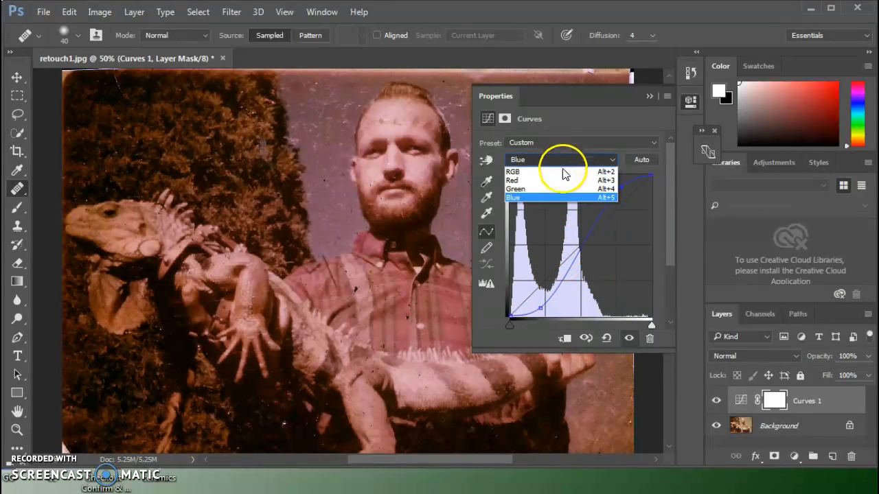
click(564, 177)
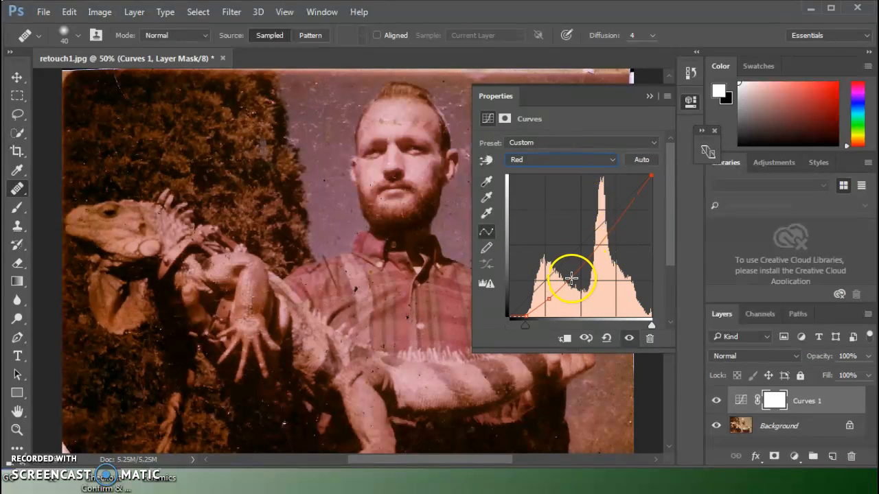
drag(623, 211, 621, 205)
drag(620, 195, 621, 211)
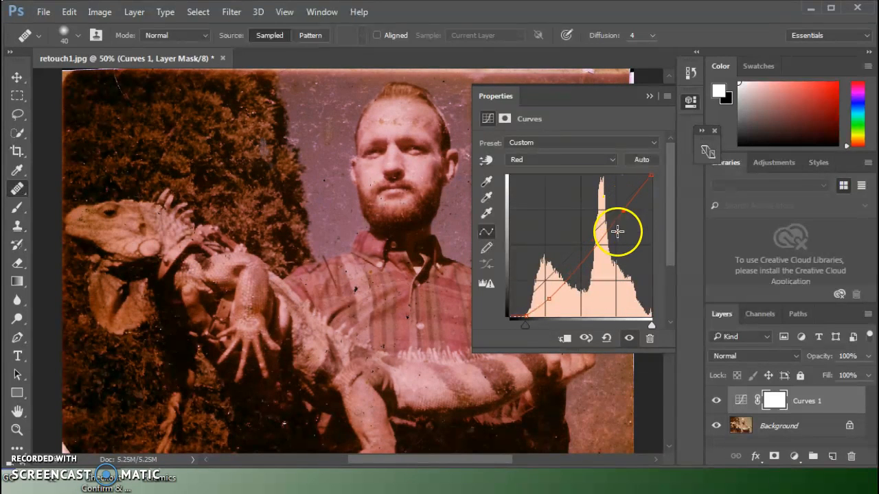
mouse_move(557, 294)
mouse_down()
mouse_move(539, 304)
mouse_move(553, 300)
mouse_up()
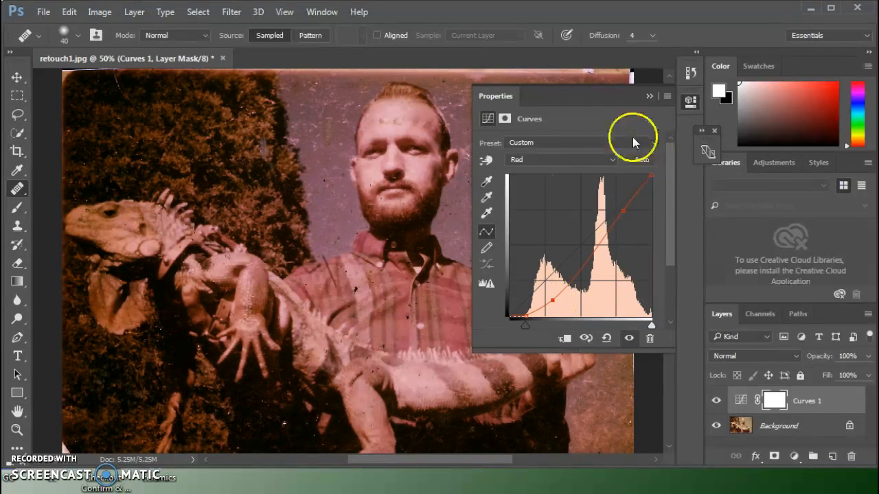
Shape the Green curve with a lowered shadow point and a highlight point near the diagonal, and compare with Curves 1 hidden and shown
click(561, 158)
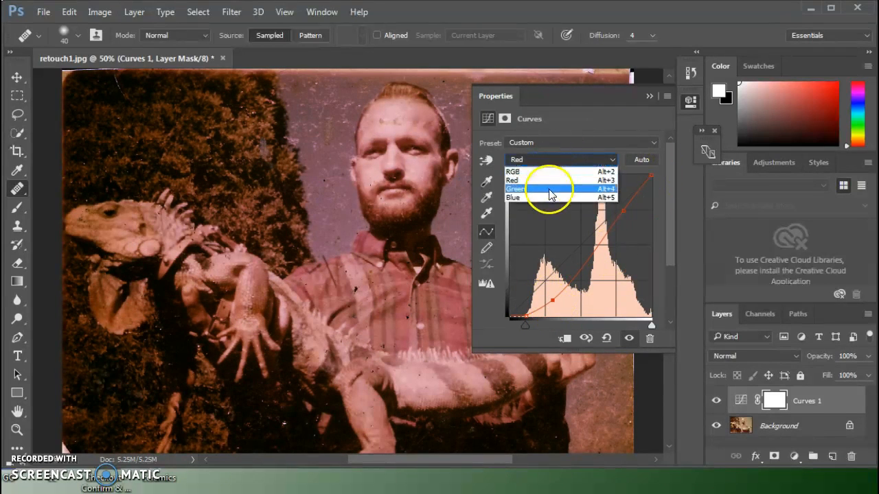
click(548, 191)
mouse_move(629, 194)
mouse_down()
mouse_move(623, 190)
mouse_move(639, 215)
mouse_move(634, 208)
mouse_up()
drag(583, 270, 533, 306)
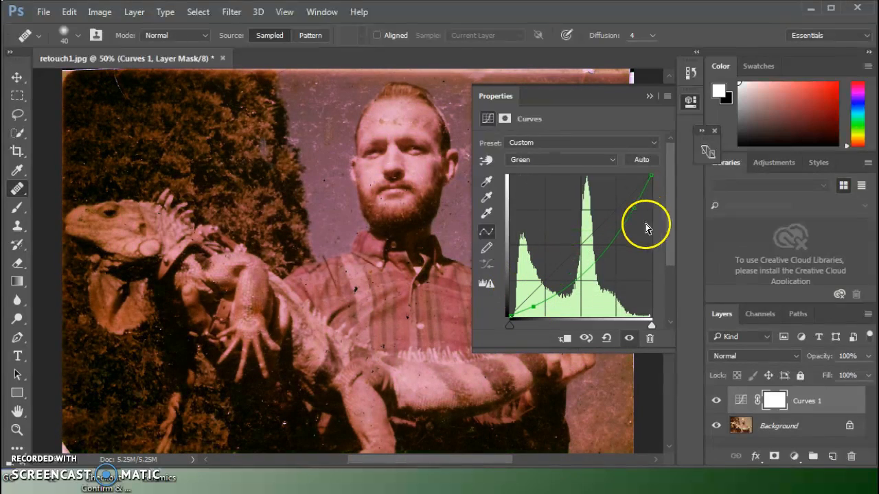
mouse_move(629, 204)
mouse_down()
mouse_move(624, 188)
mouse_move(630, 197)
mouse_up()
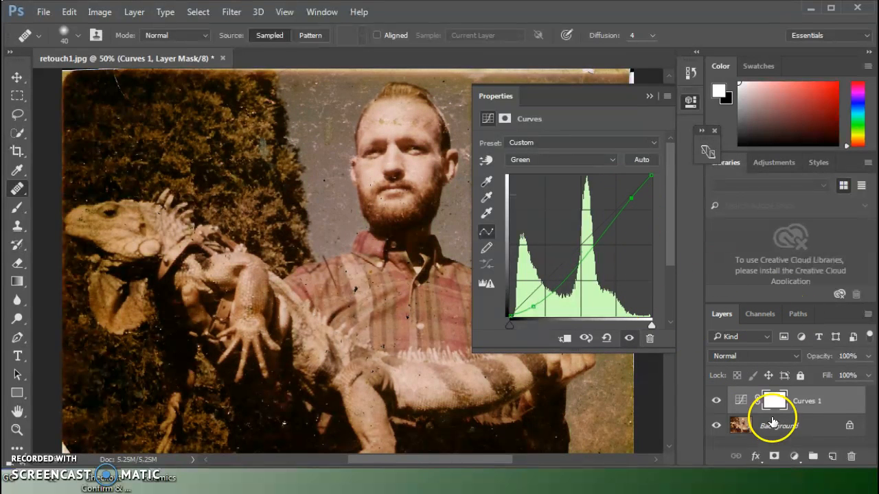
click(715, 400)
click(716, 401)
click(715, 401)
click(716, 401)
Refine the Blue channel curve with a midtone point slightly above the diagonal and a highlight point moved closer to the white end
click(569, 159)
click(553, 197)
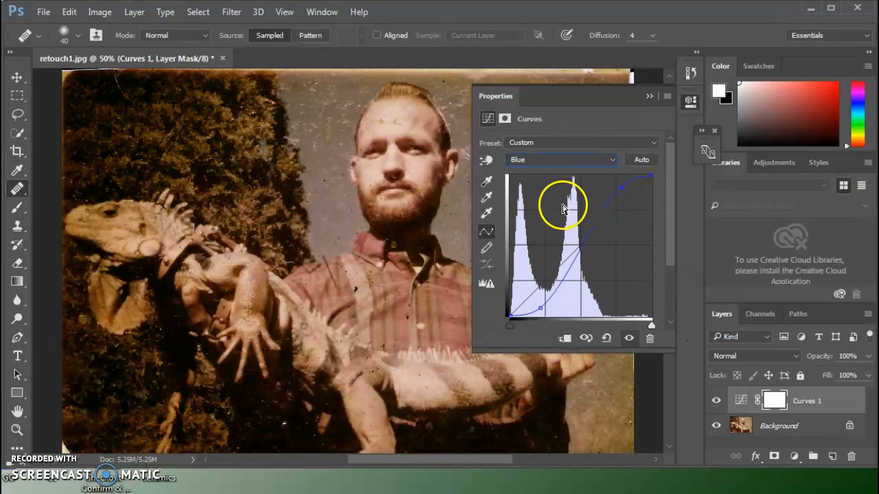
mouse_move(619, 192)
mouse_down()
mouse_move(630, 204)
mouse_move(632, 187)
mouse_move(622, 181)
mouse_move(633, 185)
mouse_up()
drag(580, 245, 573, 246)
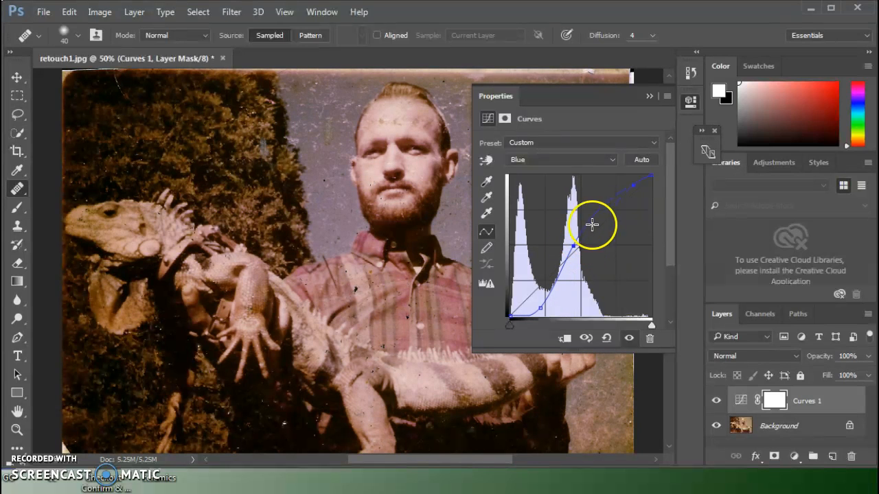
mouse_move(633, 185)
mouse_down()
mouse_move(620, 184)
mouse_move(628, 182)
mouse_up()
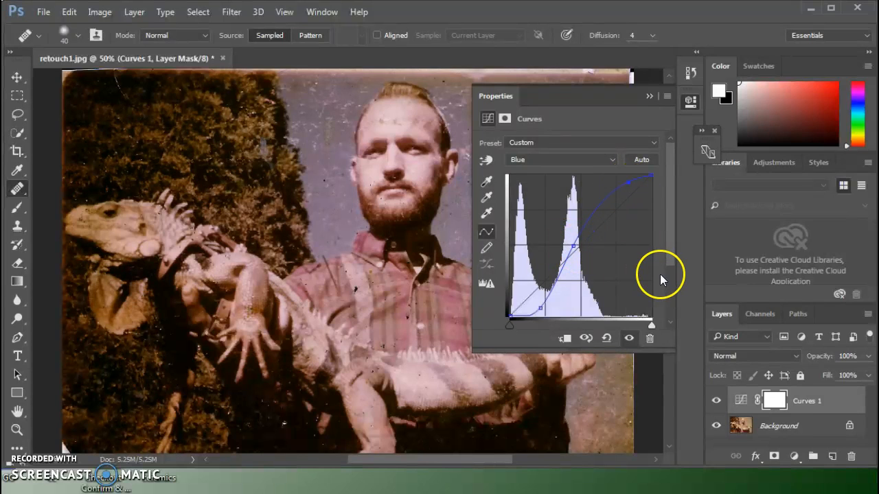
Raise the Red curve's highlight point to just above the diagonal, and hide the Curves 1 layer to view the original
click(562, 159)
click(559, 180)
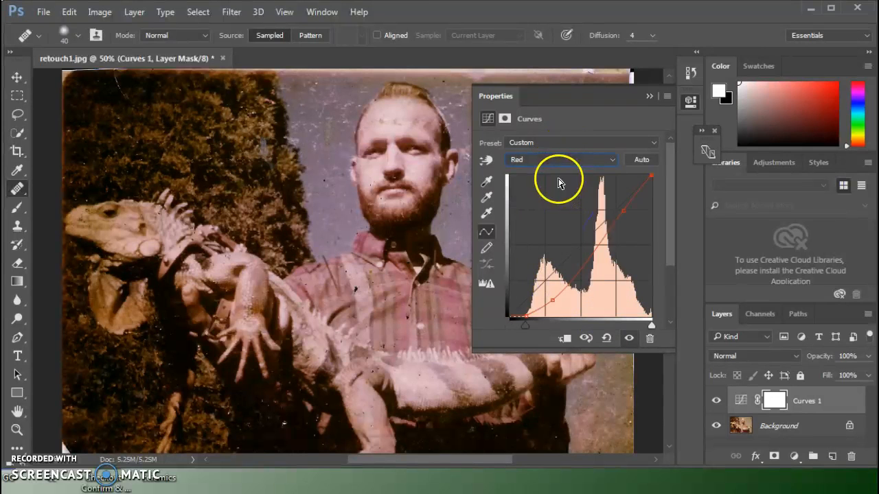
click(621, 203)
drag(620, 203, 633, 180)
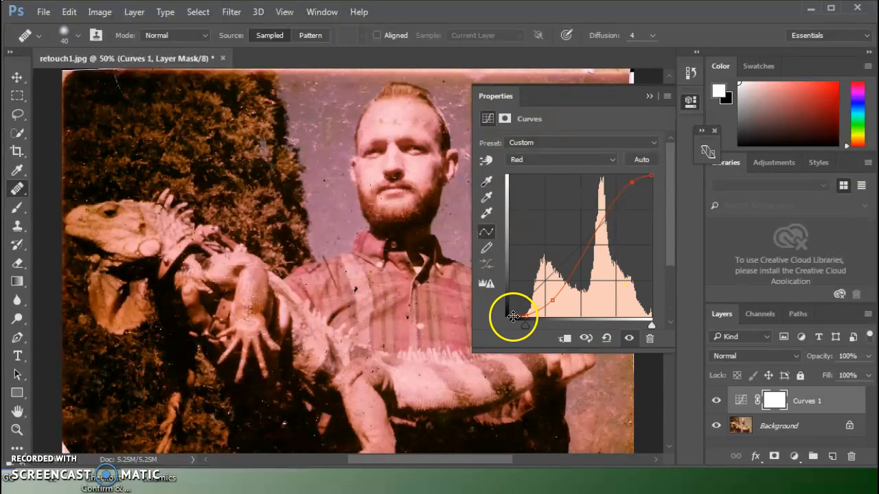
drag(651, 325, 678, 315)
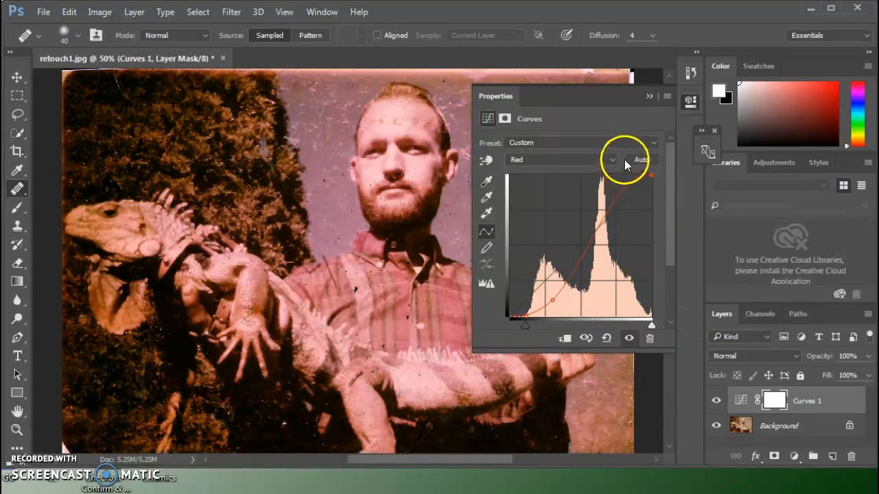
mouse_move(626, 177)
mouse_down()
mouse_move(620, 199)
mouse_move(607, 198)
mouse_move(629, 186)
mouse_move(634, 206)
mouse_move(631, 190)
mouse_up()
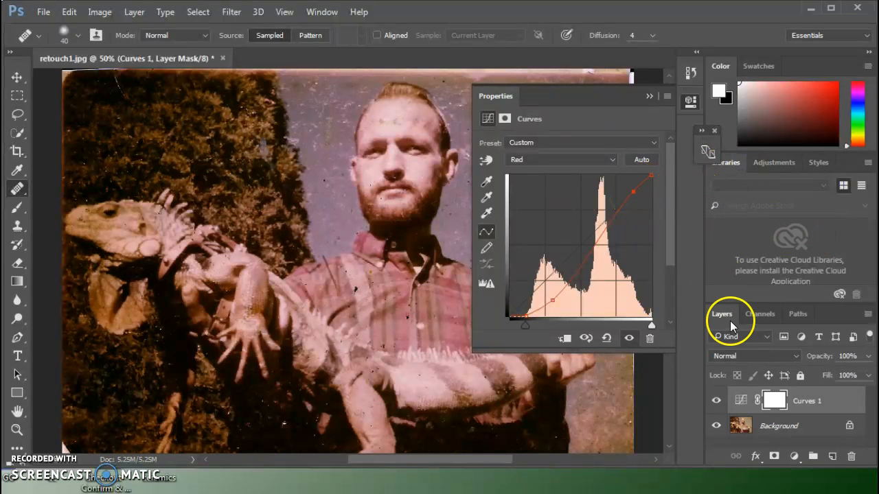
click(717, 398)
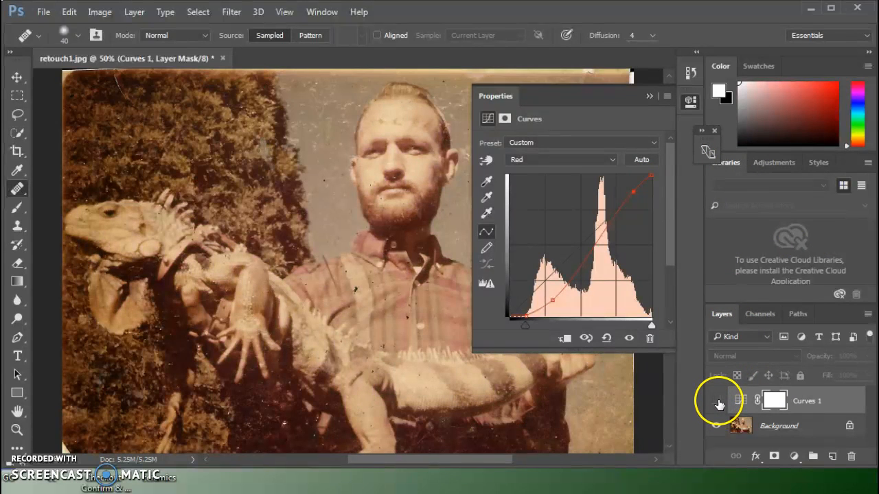
Compare the original and corrected colors by toggling the Curves 1 layer's visibility, leaving the layer shown
click(718, 398)
click(717, 398)
click(718, 398)
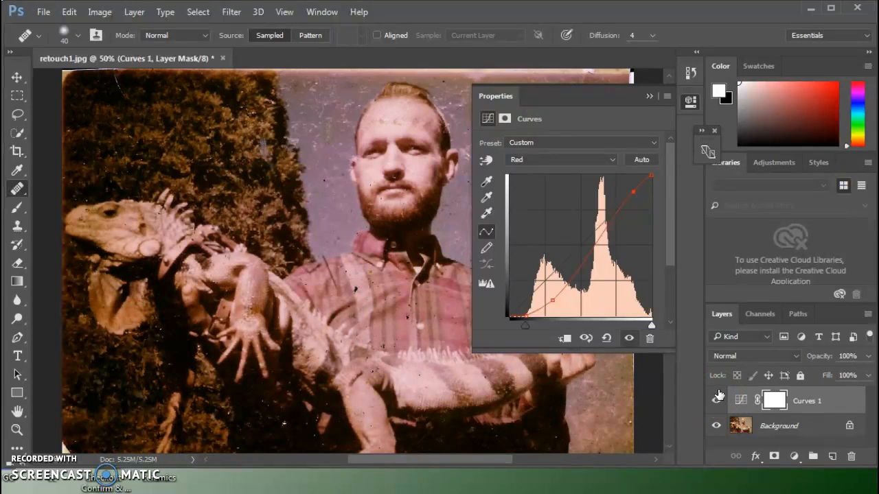
click(717, 396)
click(718, 397)
Raise the Green curve's highlight point above the diagonal, discard a trial midtone point, and lower the shadow point closer to the baseline
click(558, 156)
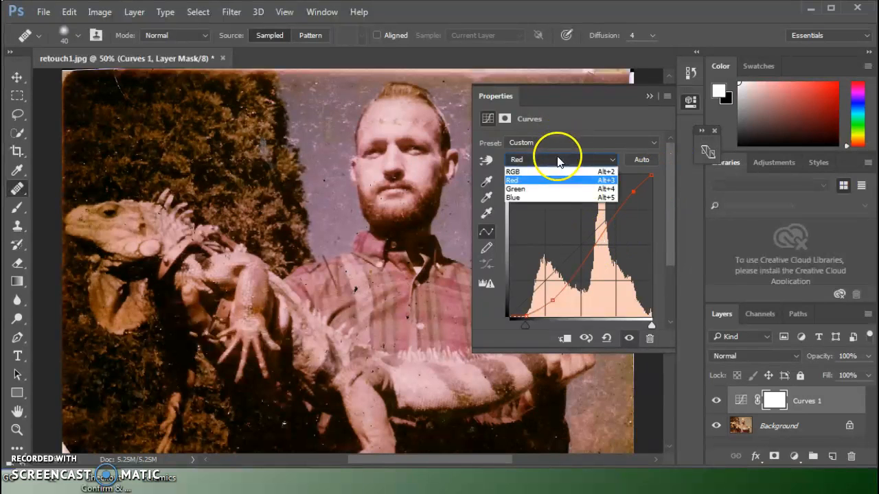
click(545, 190)
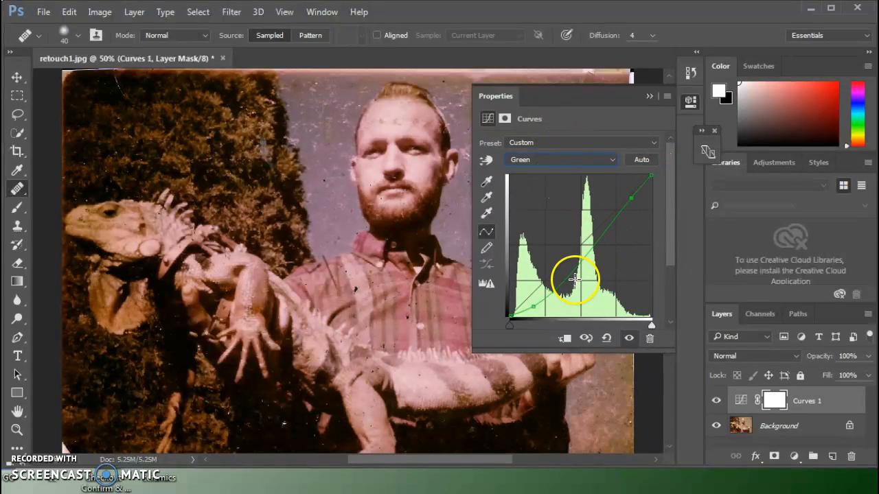
drag(567, 257, 564, 284)
drag(598, 226, 632, 188)
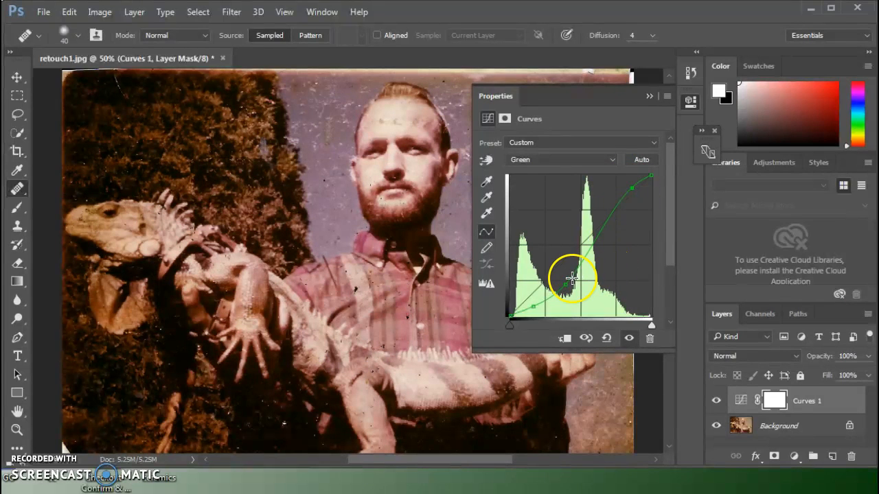
key(ctrl+z)
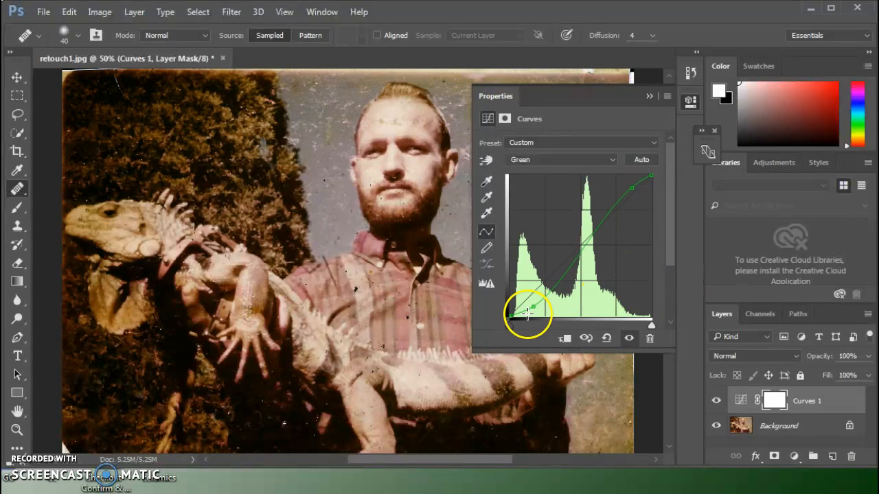
mouse_move(531, 306)
mouse_down()
mouse_move(516, 294)
mouse_move(531, 312)
mouse_up()
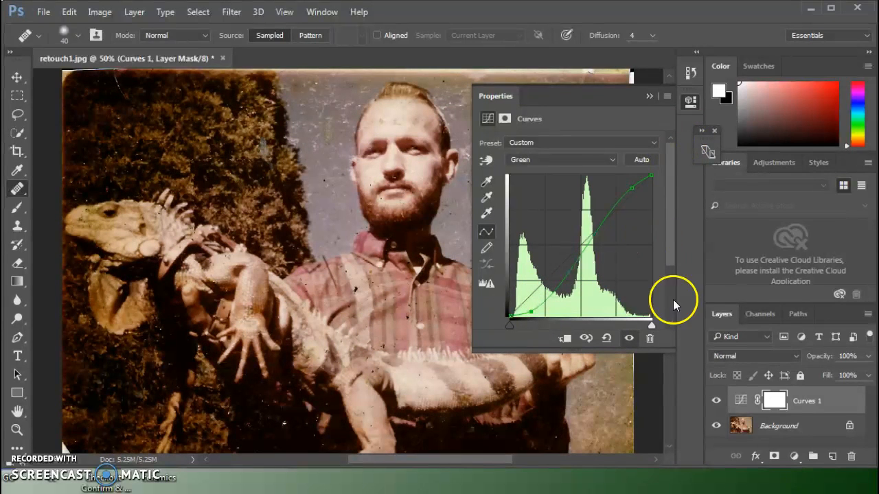
Check the revised Green correction against the original by hiding and showing Curves 1, and collapse the curve settings to reveal the whole photo
click(714, 401)
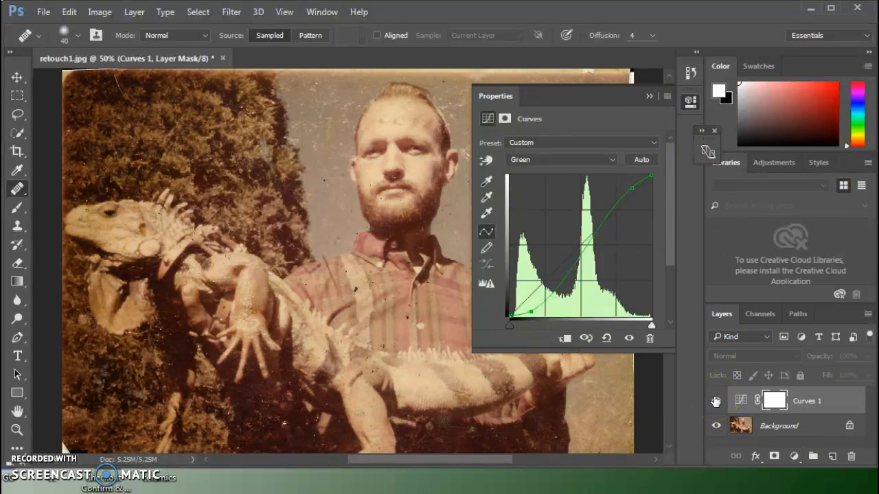
click(715, 401)
click(716, 401)
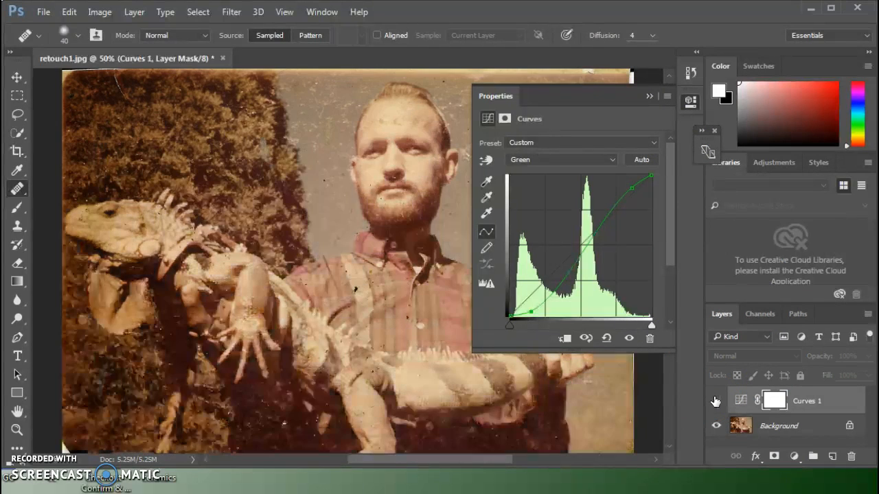
click(715, 401)
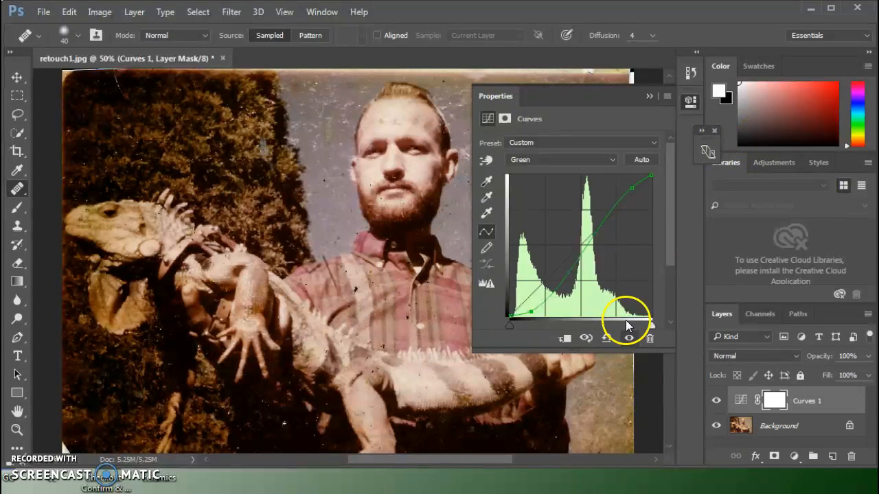
click(649, 96)
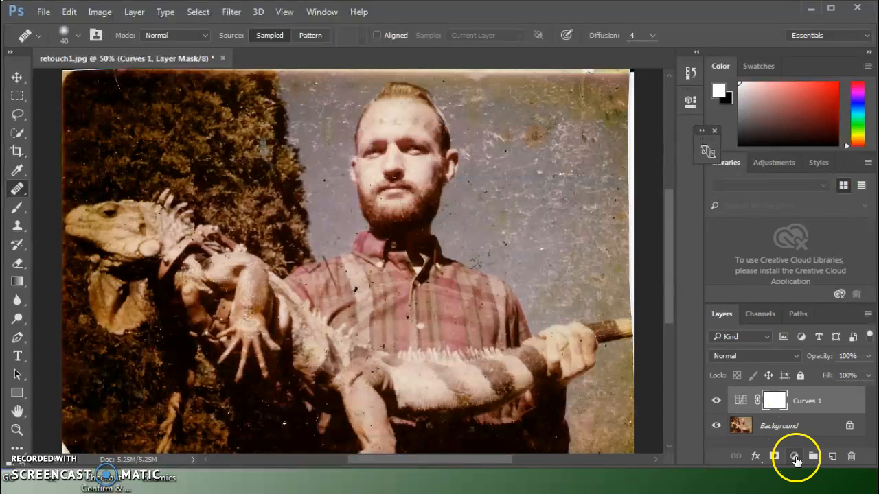
Add a Hue/Saturation adjustment layer directly above the Background layer and set its Master saturation to +37
click(803, 426)
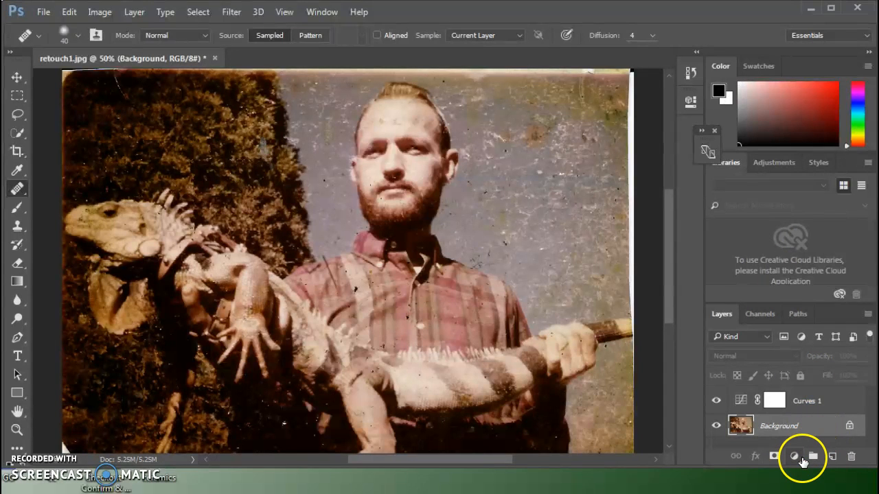
click(794, 457)
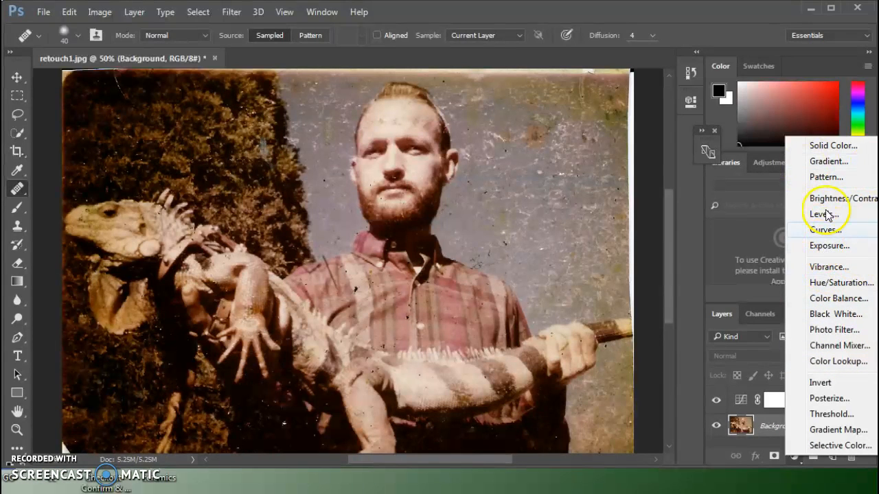
click(840, 283)
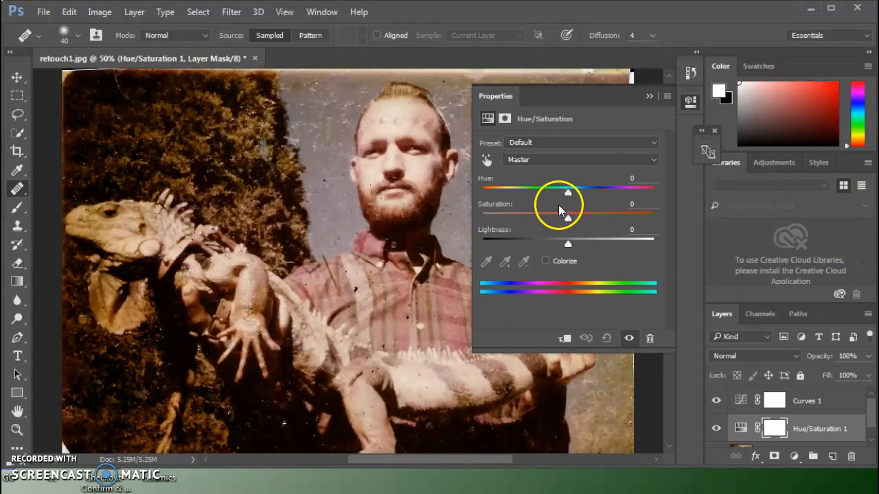
drag(570, 217, 592, 223)
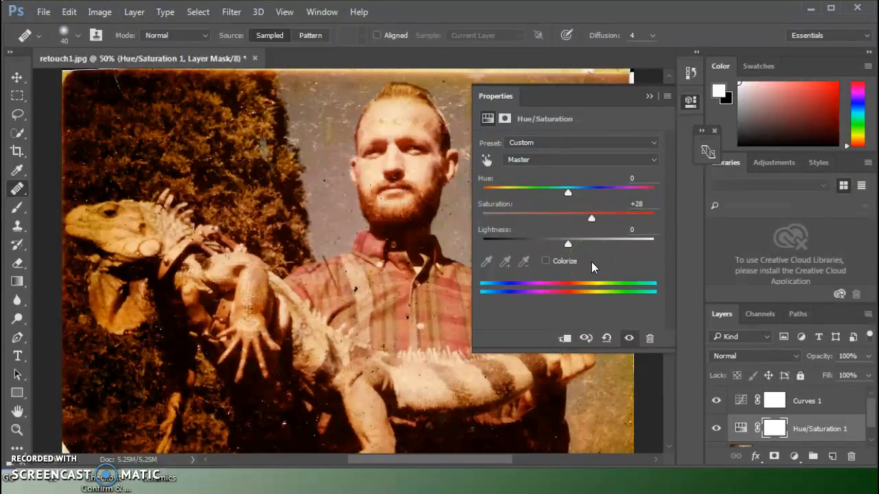
mouse_move(591, 218)
mouse_down()
mouse_move(676, 221)
mouse_move(599, 228)
mouse_up()
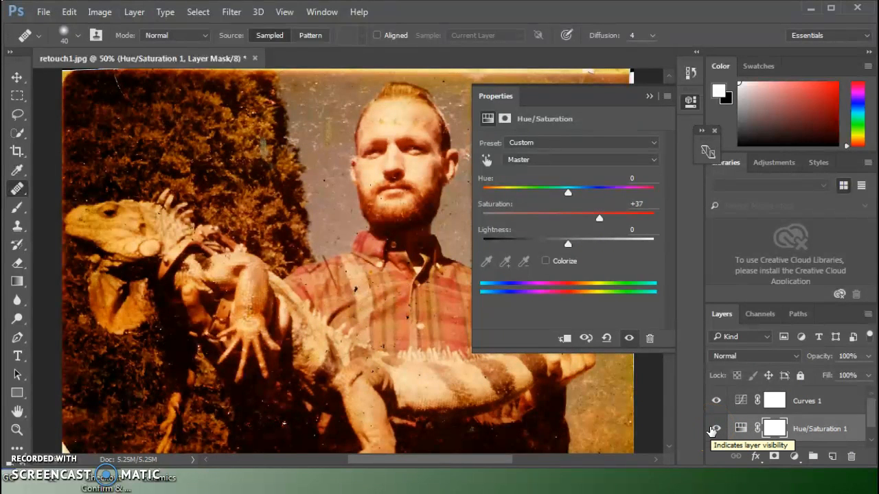
click(97, 13)
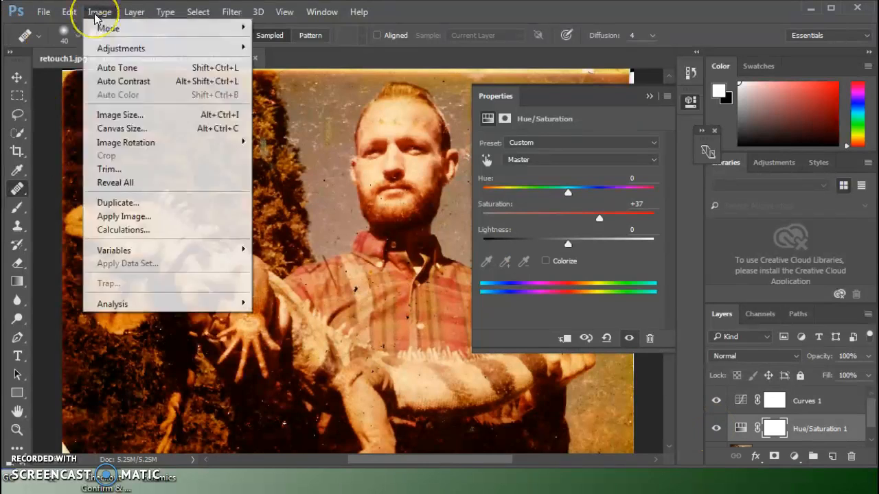
mouse_move(108, 50)
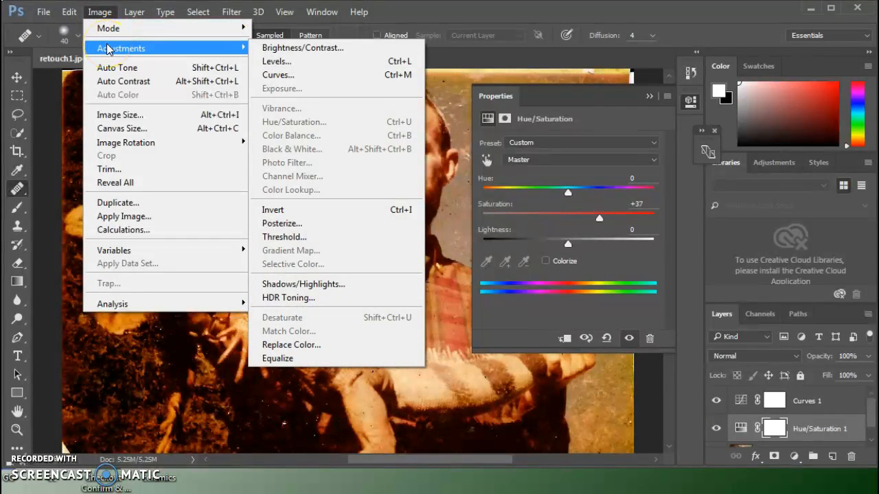
click(598, 314)
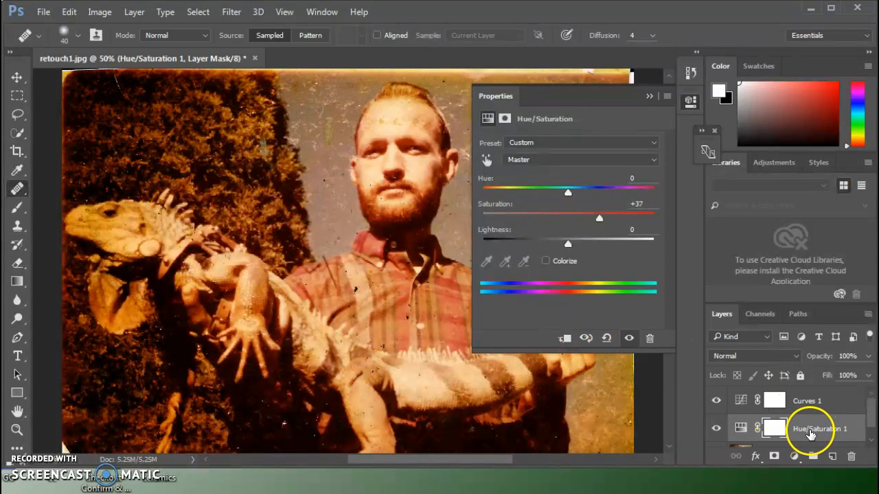
Compare the photo with Hue/Saturation 1 hidden and shown, try its opacity while leaving it at 100%, and collapse the adjustment settings
click(741, 427)
click(716, 429)
click(716, 429)
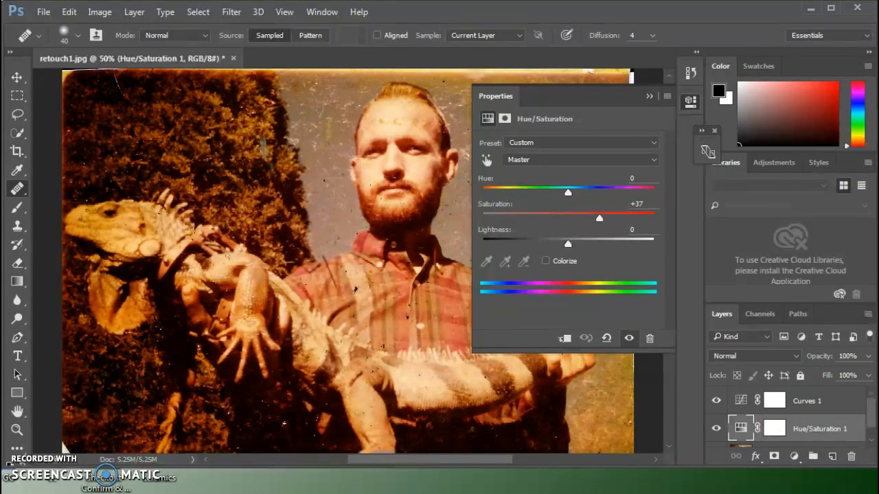
click(868, 356)
mouse_move(858, 373)
mouse_down()
mouse_move(824, 383)
mouse_move(783, 378)
mouse_move(866, 373)
mouse_up()
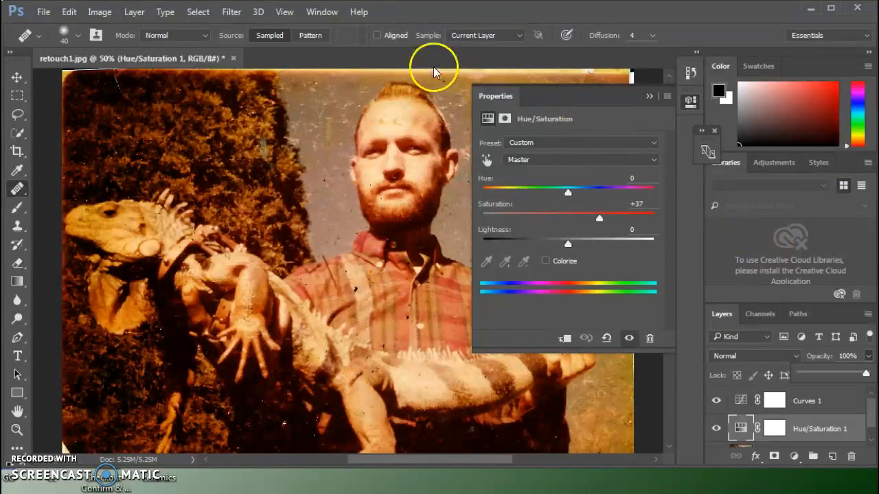
click(316, 63)
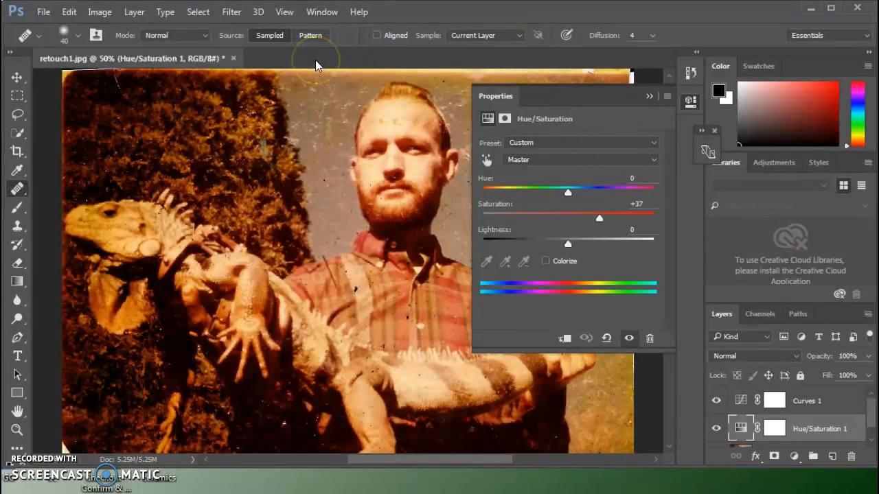
click(649, 95)
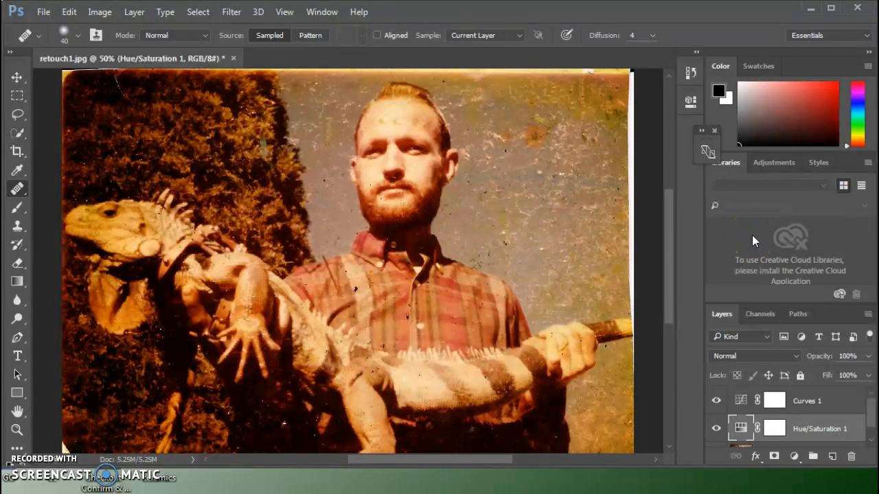
Save the layered photo to the Desktop as retouch2.psd in Photoshop format with Maximize Compatibility on, and suppress the format options prompt in future
click(43, 12)
click(78, 170)
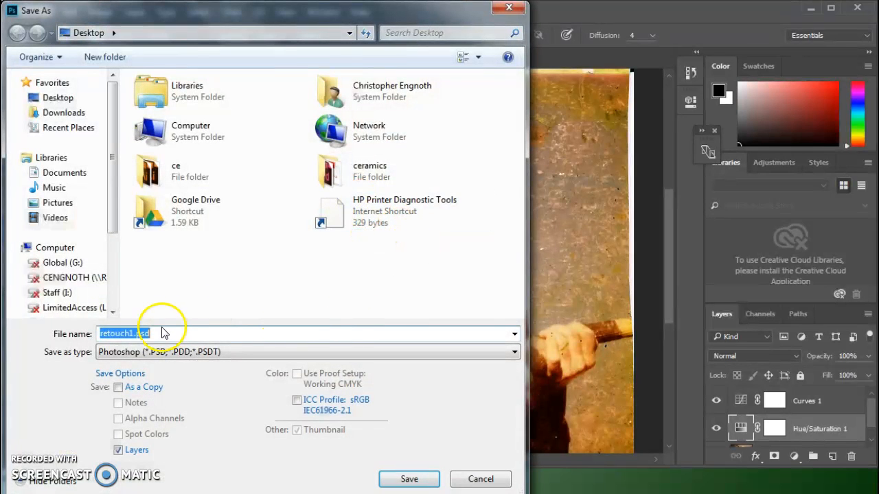
click(136, 333)
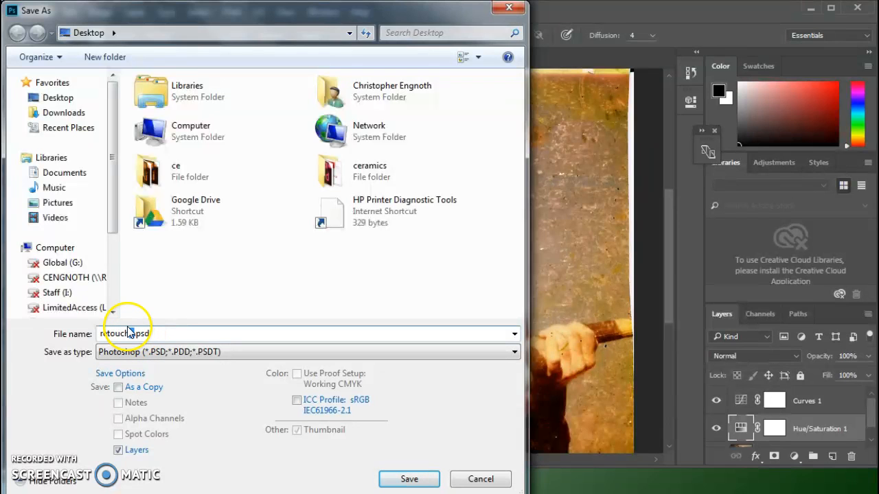
text(2)
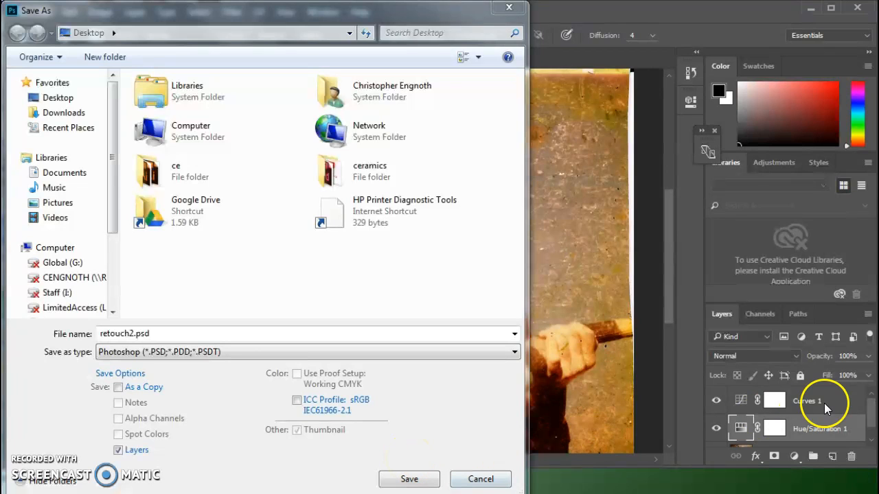
click(414, 480)
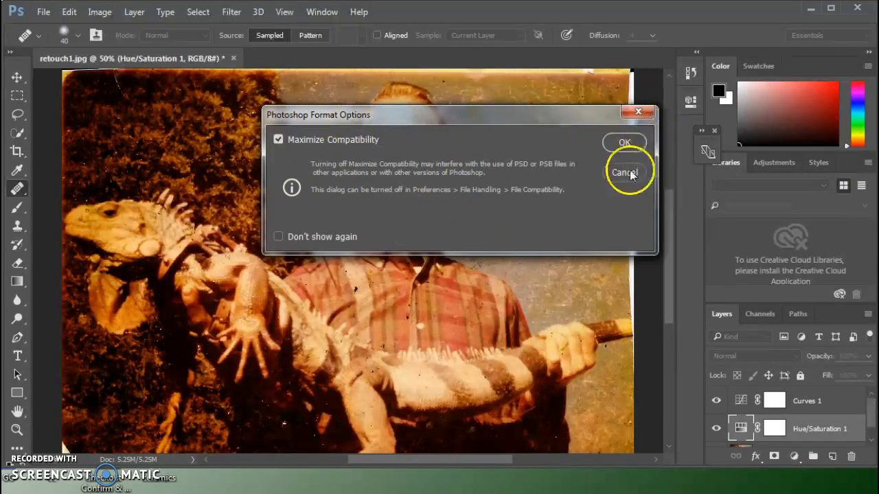
click(279, 235)
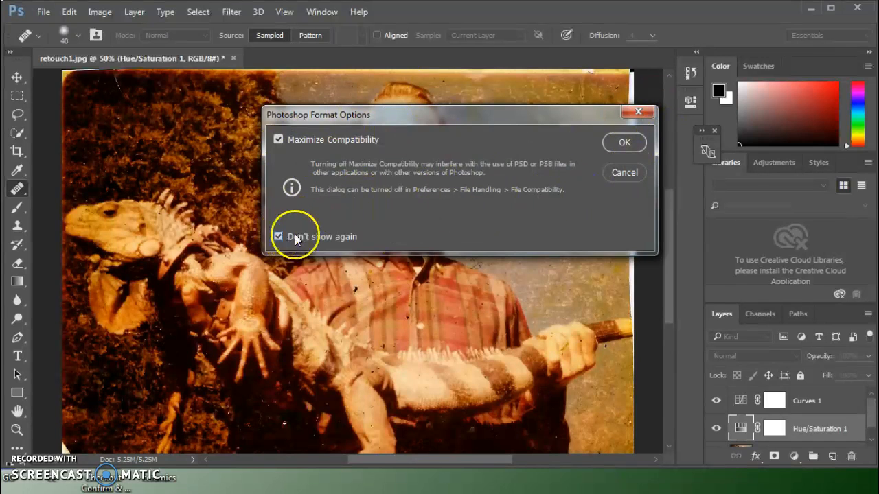
click(622, 143)
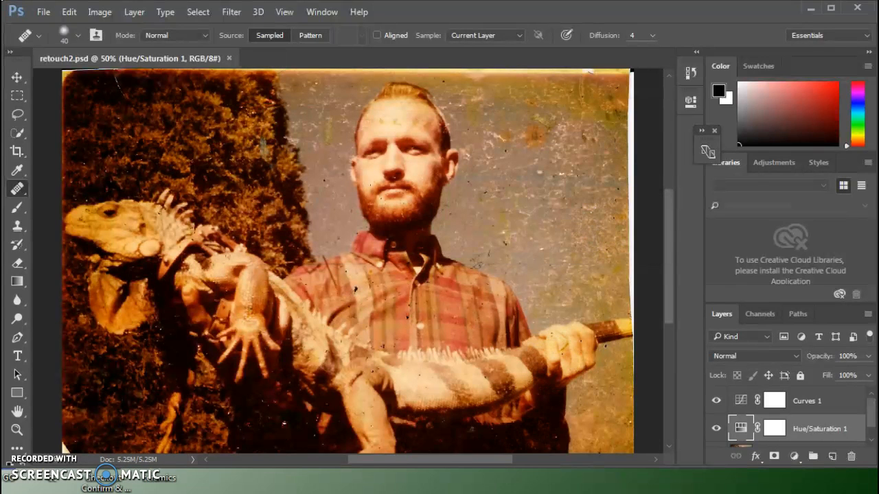